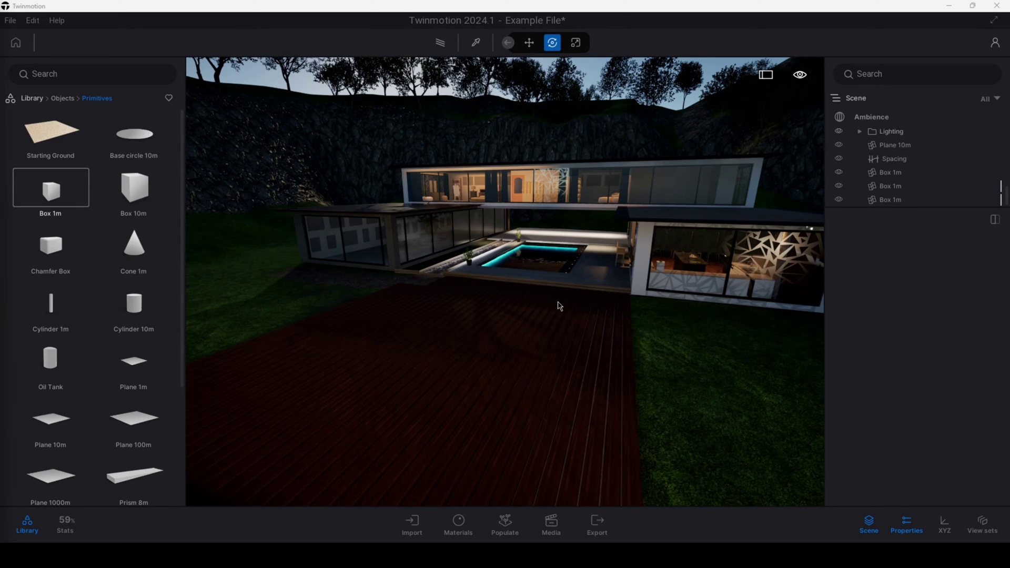
Switch the scene to daylight and place a Box 1m on the wooden deck in front of the pool.
left_click(800, 78)
left_click(796, 104)
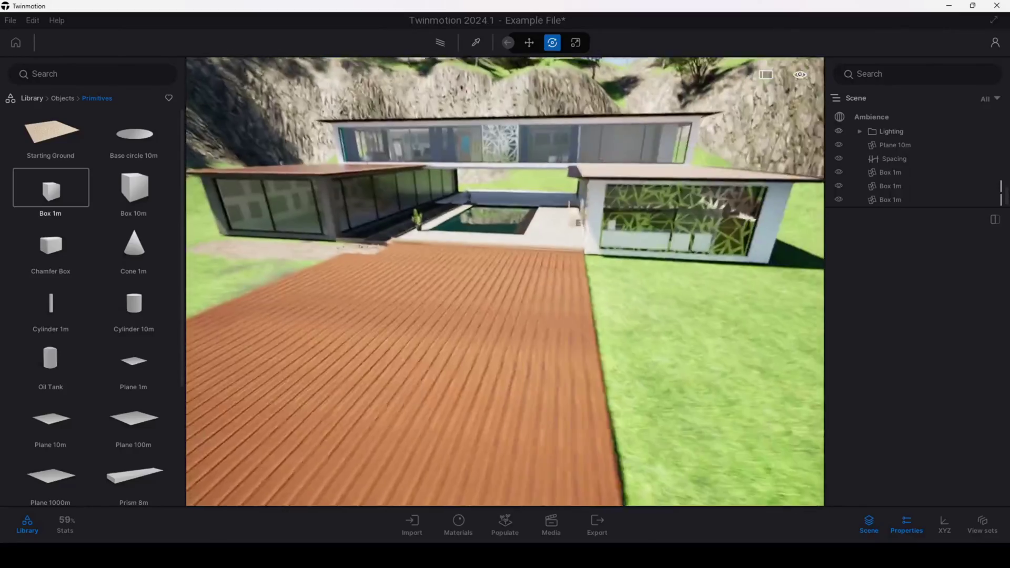
left_click_drag(51, 189, 363, 324)
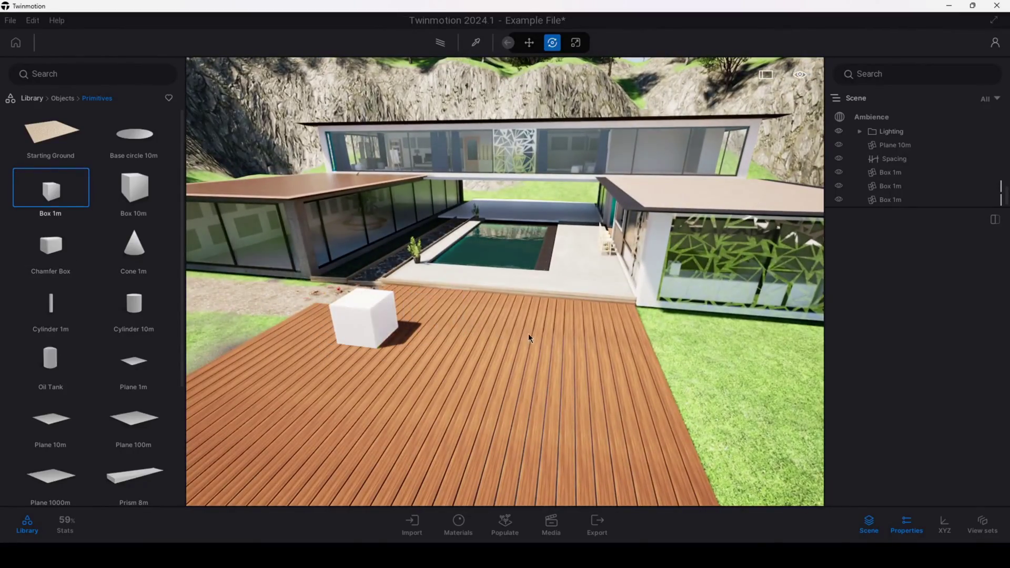
Duplicate the box in a row across the deck as 3 linked instances with 1.42 m spacing.
right_click_drag(528, 334, 462, 314)
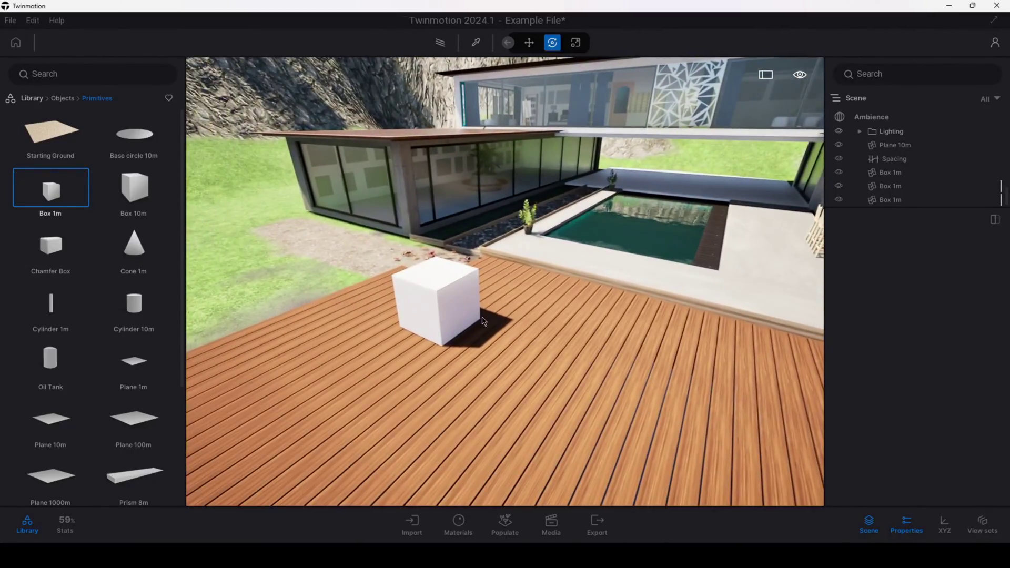
left_click(482, 317)
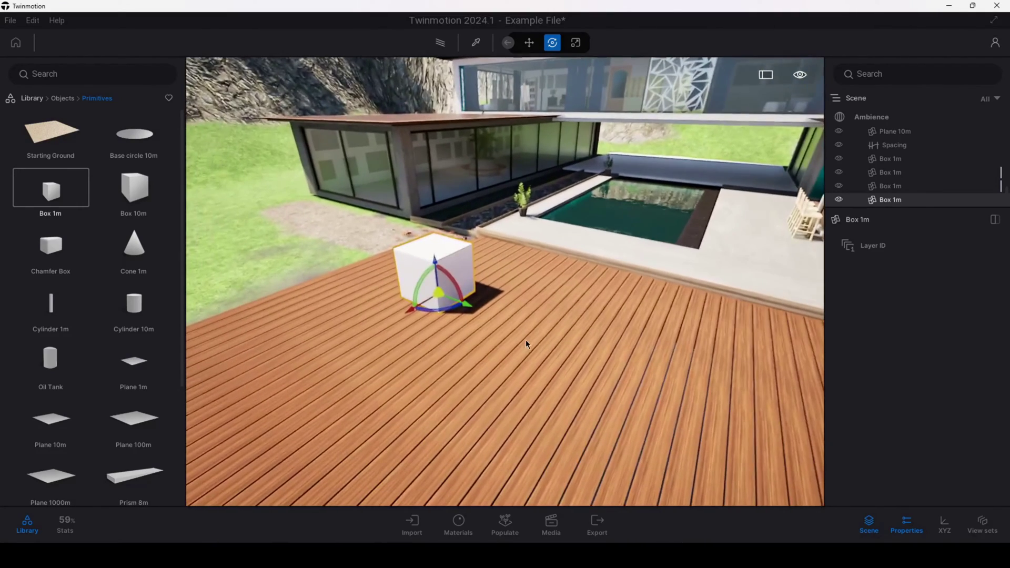
left_click(510, 312)
left_click(445, 269)
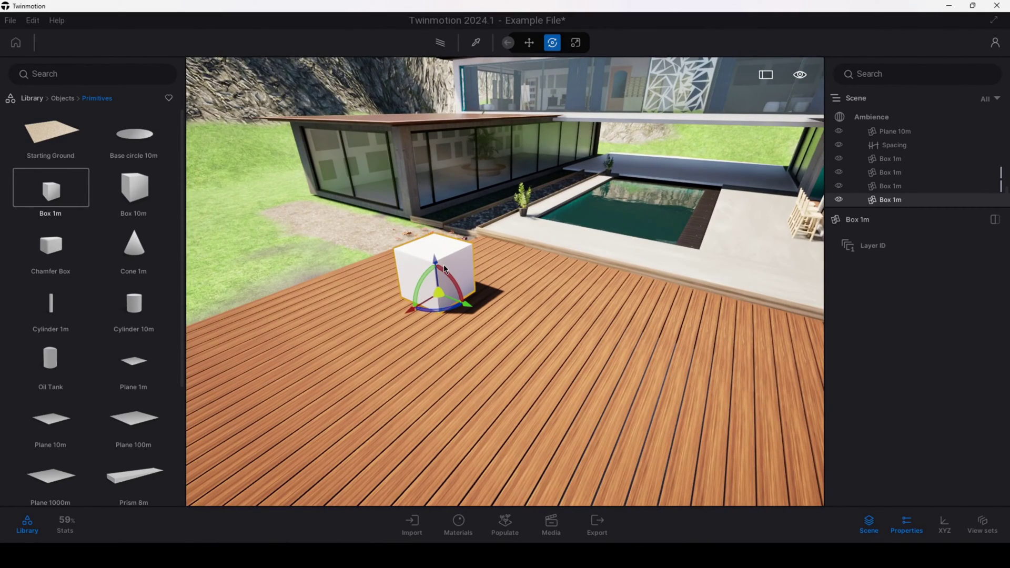
left_click_drag(473, 315, 536, 338, "alt")
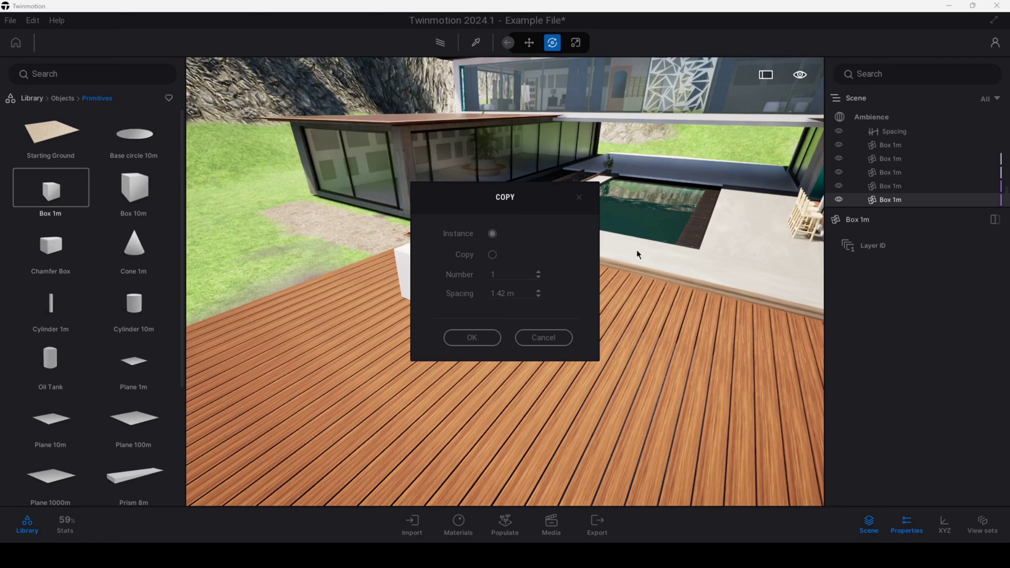
left_click(504, 275)
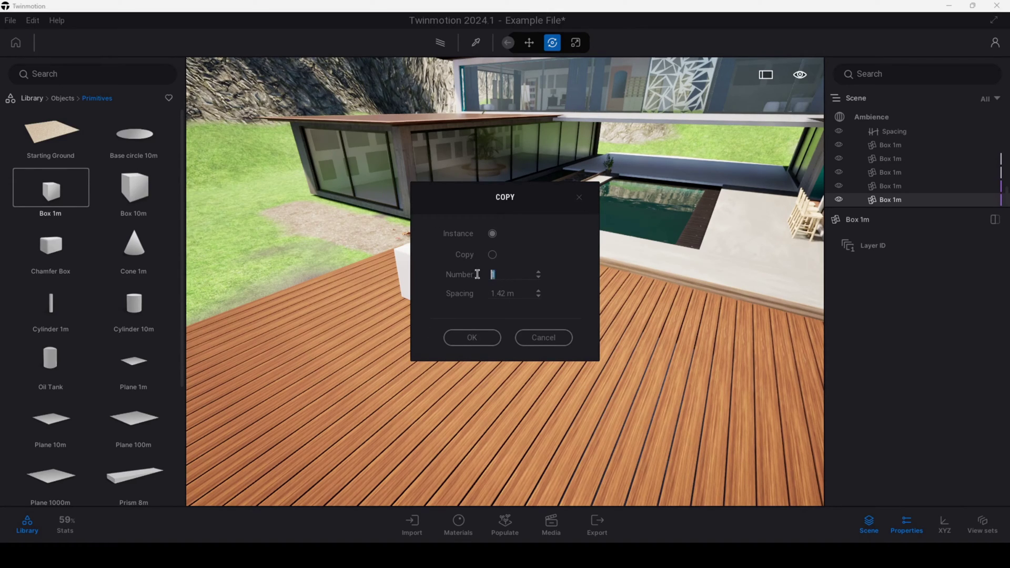
left_click(539, 273)
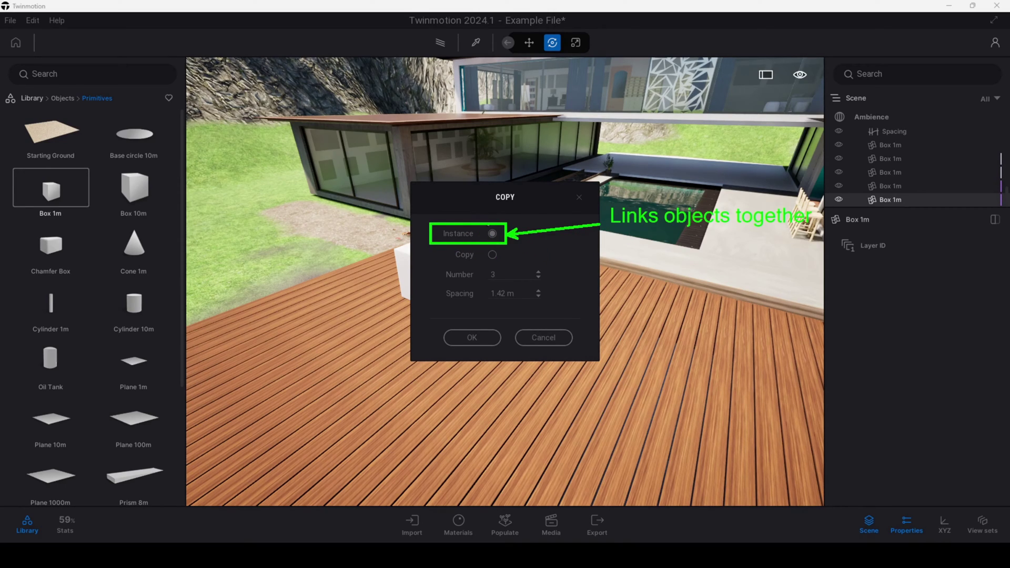
left_click(472, 337)
Open the library's Concrete materials and check the material application modes, keeping Replace material.
right_click_drag(536, 351, 450, 180)
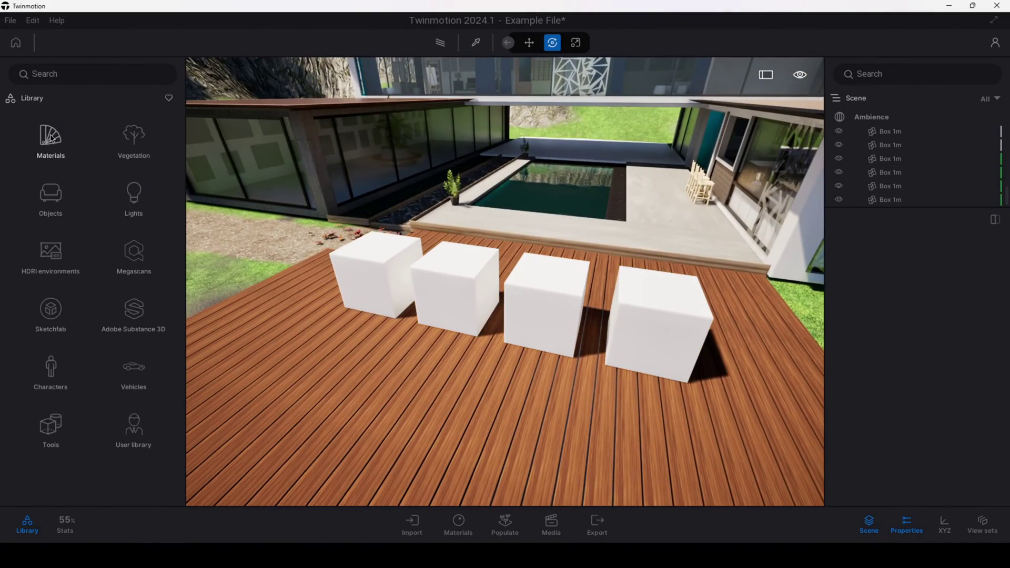
left_click(51, 137)
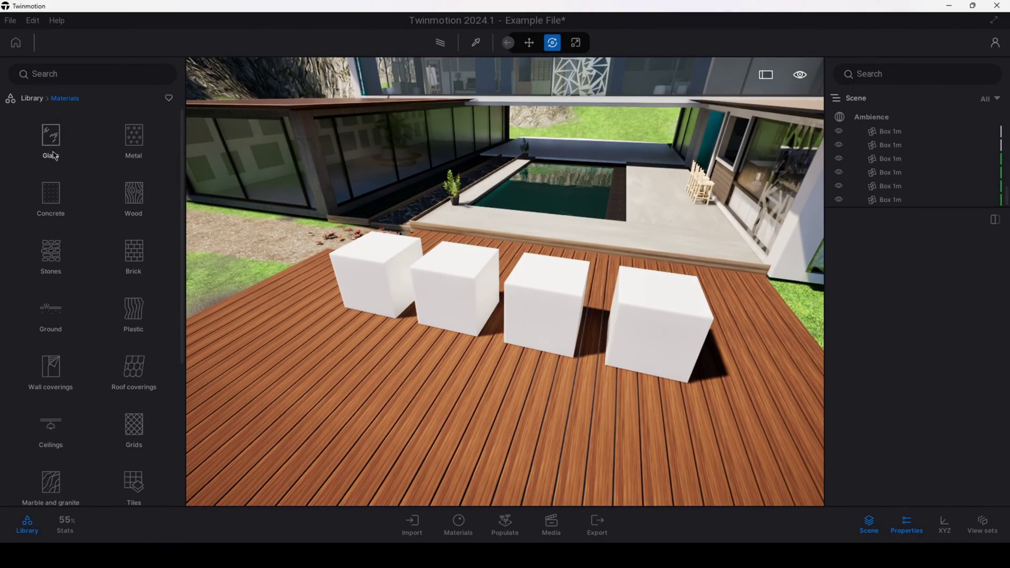
left_click(59, 198)
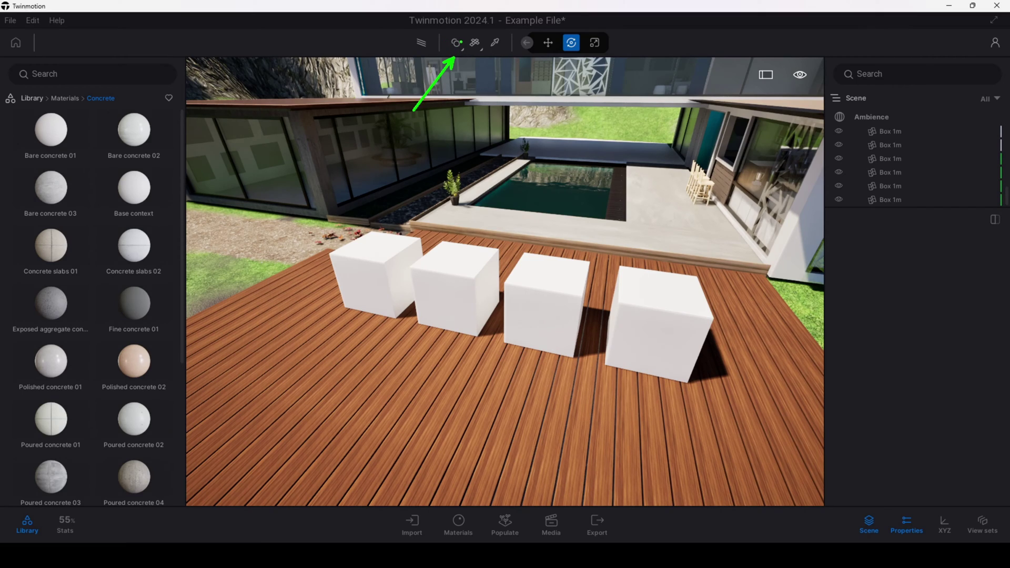
left_click(456, 42)
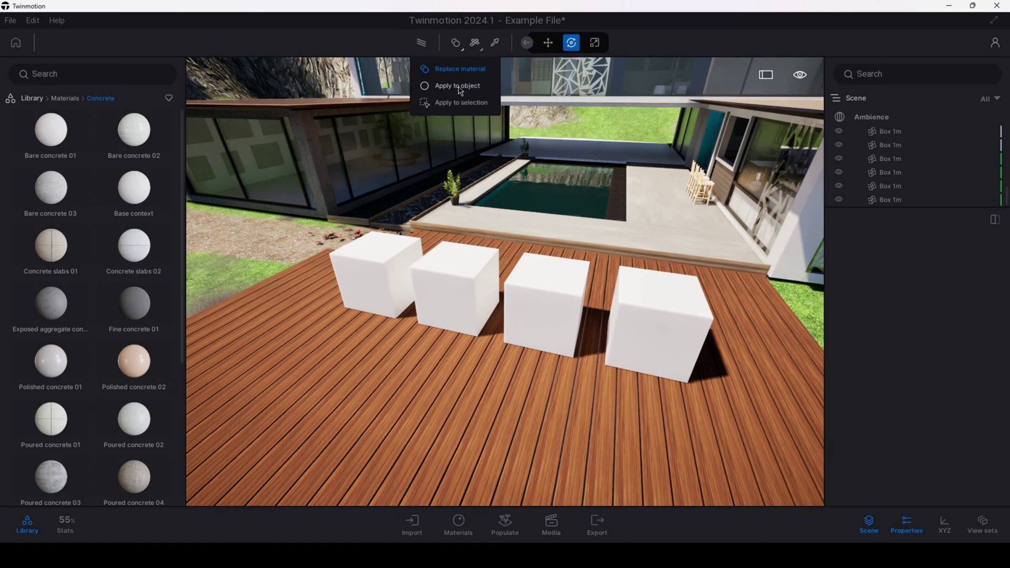
left_click(455, 43)
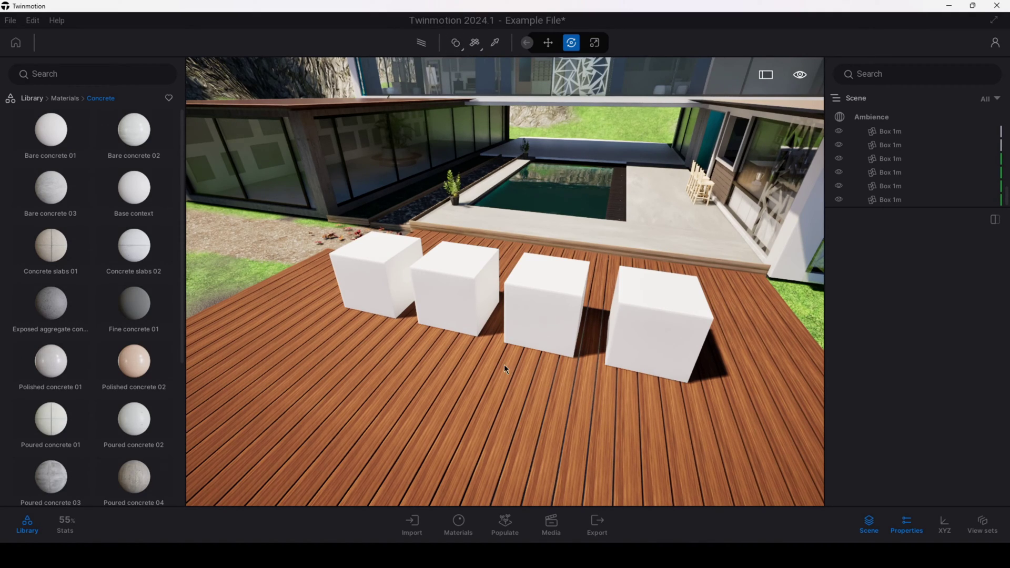
Replace the boxes' material with Concrete slabs 01 and then with Polished concrete 02.
mouse_move(63, 254)
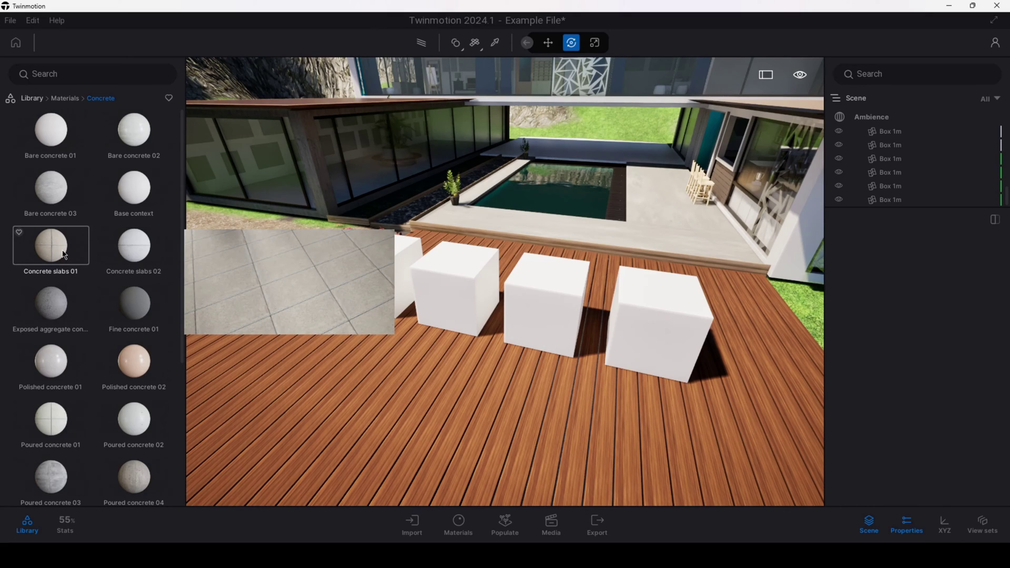
left_click_drag(65, 258, 554, 302)
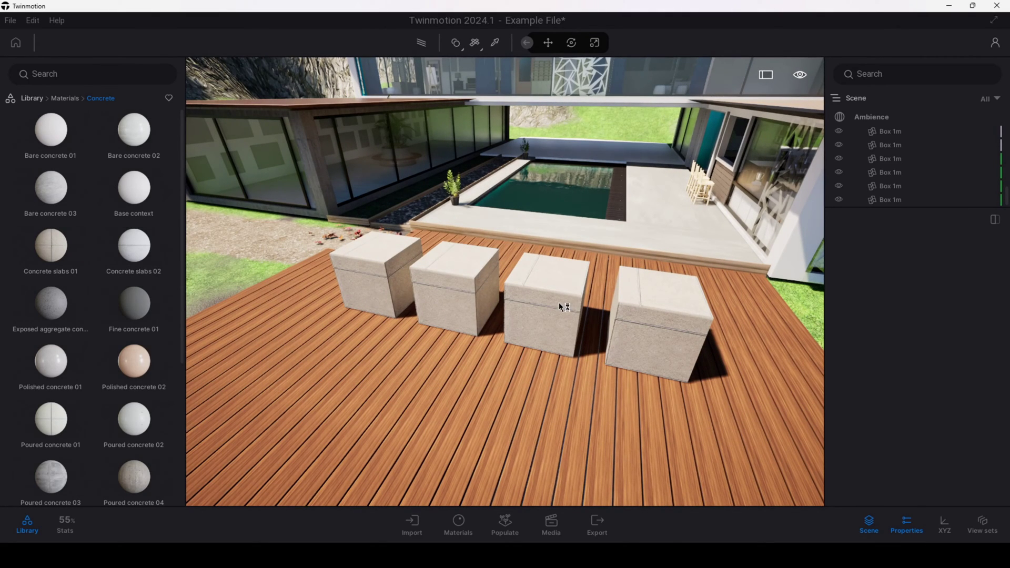
left_click_drag(134, 362, 638, 308)
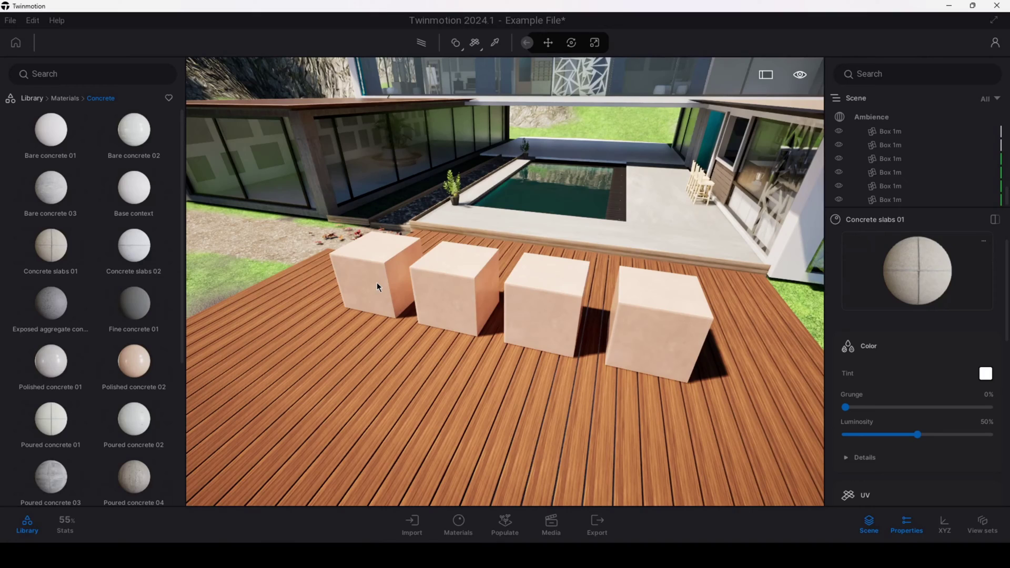
left_click(376, 281)
Set the material application mode to Apply to object, try Poured concrete 01 on a box, and apply Poured concrete 03 to the linked boxes.
left_click(456, 43)
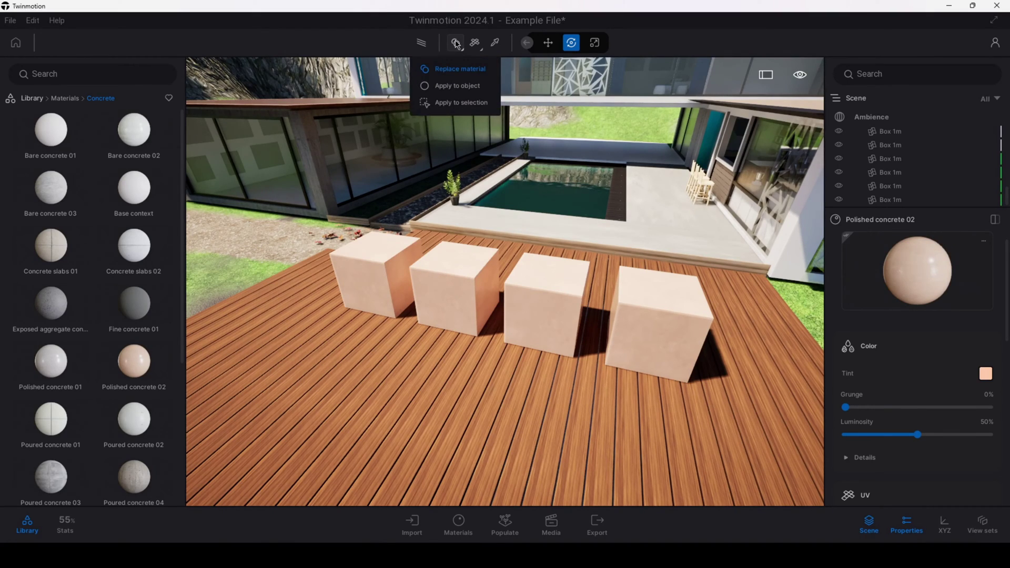
left_click(466, 91)
mouse_move(57, 435)
left_click_drag(54, 431, 481, 255)
left_click_drag(57, 463, 572, 295)
mouse_move(573, 295)
right_mouse_down()
mouse_move(632, 295)
mouse_move(579, 294)
right_mouse_up()
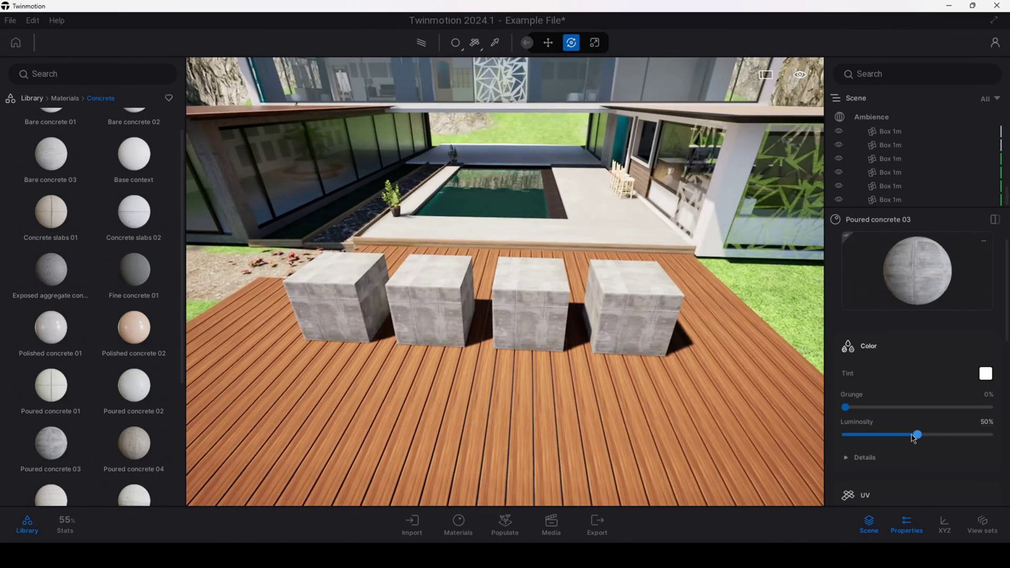
Set the Poured concrete 03 material's luminosity to 54% and its roughness intensity to 100%.
mouse_move(918, 434)
left_mouse_down()
mouse_move(989, 435)
mouse_move(846, 440)
mouse_move(924, 441)
left_mouse_up()
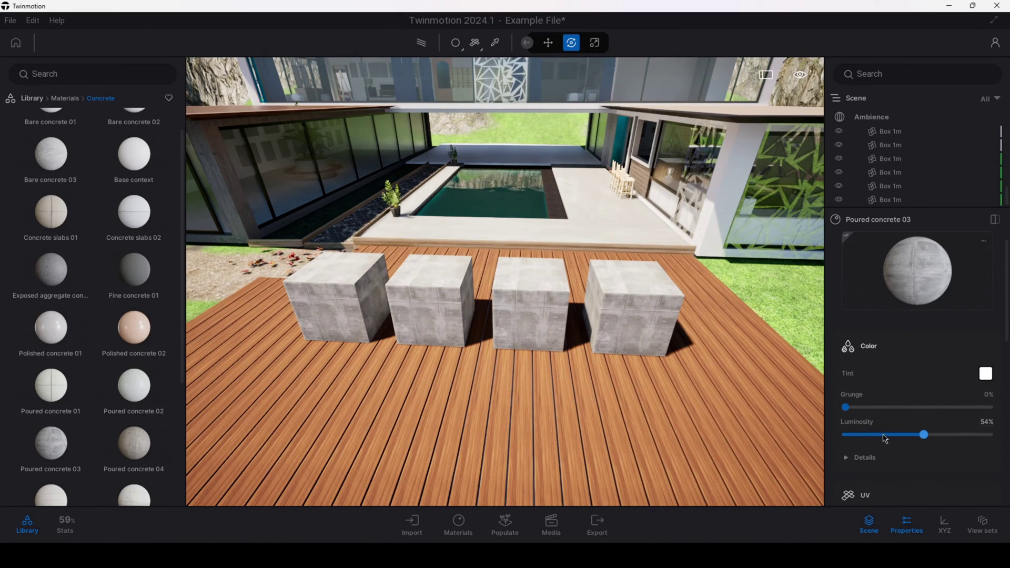
right_click_drag(589, 338, 520, 338)
scroll(586, 338, "up", 3)
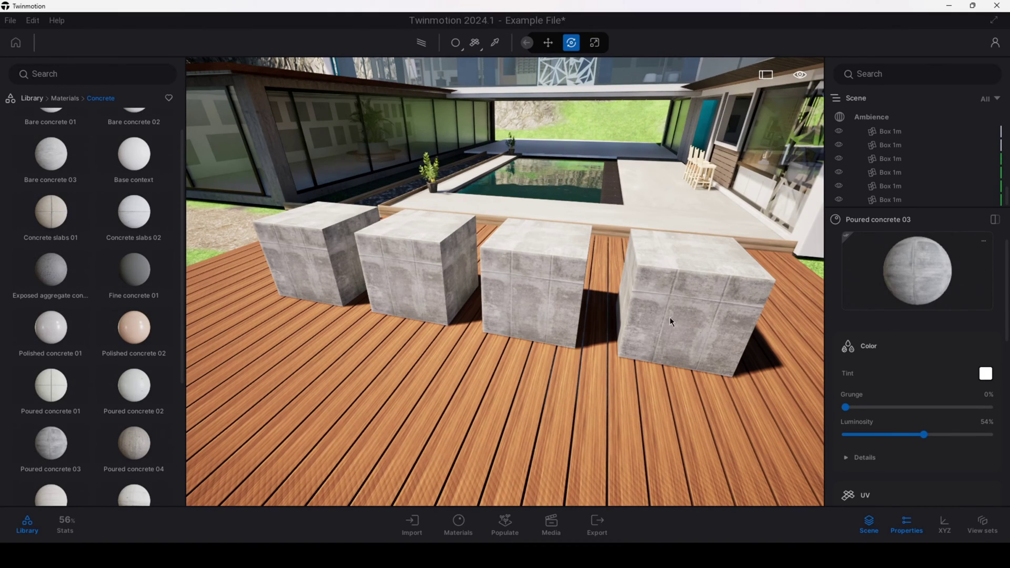
scroll(664, 318, "down", 2)
scroll(934, 371, "down", 5)
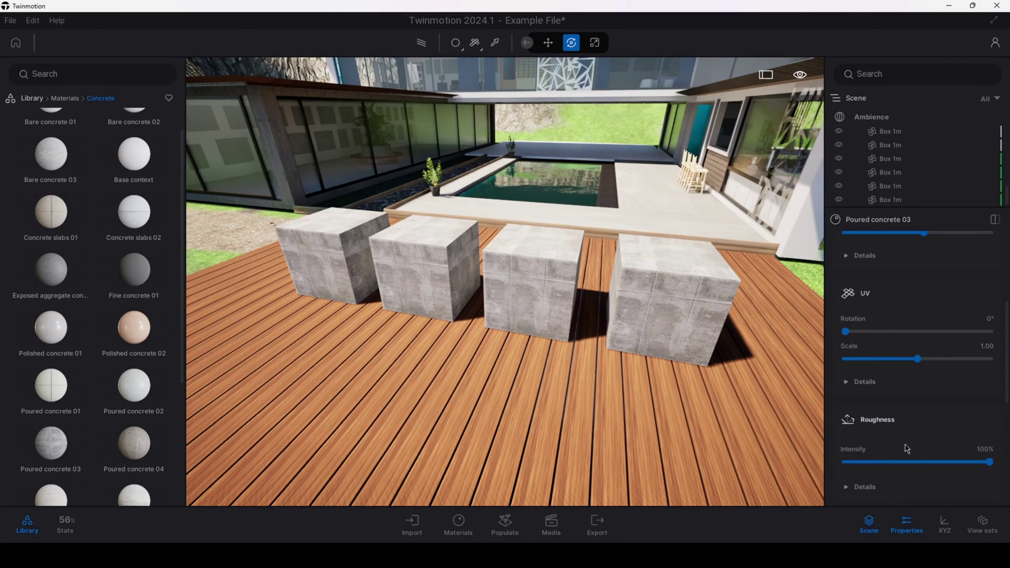
mouse_move(988, 461)
left_mouse_down()
mouse_move(754, 454)
mouse_move(989, 462)
left_mouse_up()
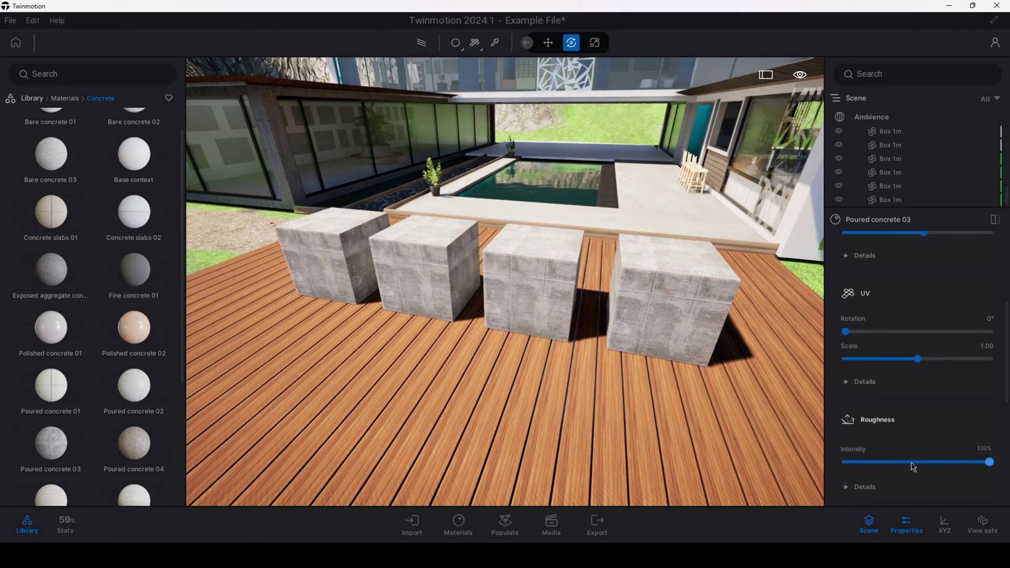
scroll(521, 330, "up", 2)
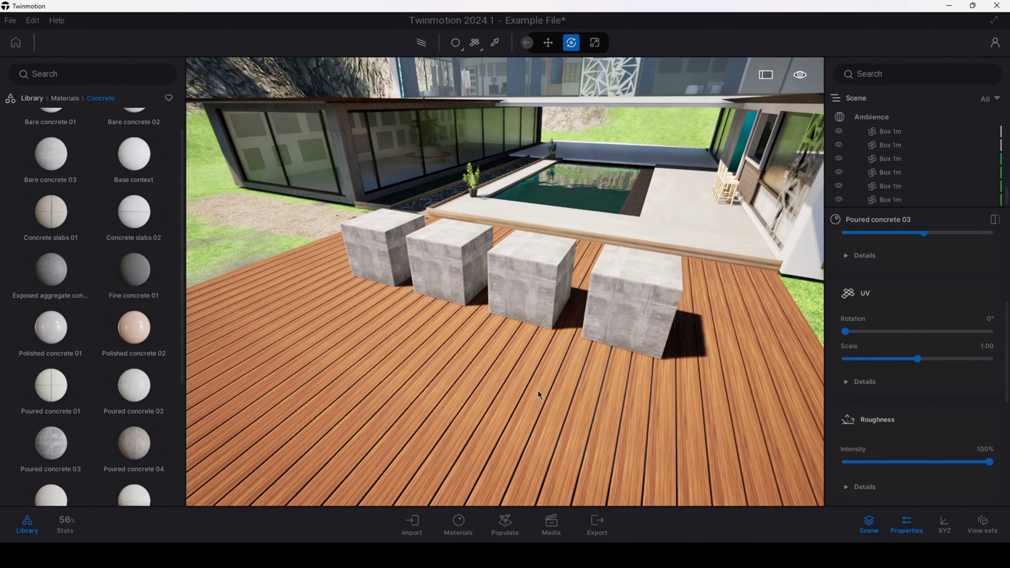
Move the end box nearest the lawn toward the pool and back into the row, and deselect it.
right_click_drag(537, 390, 604, 343)
middle_click_drag(604, 343, 519, 342)
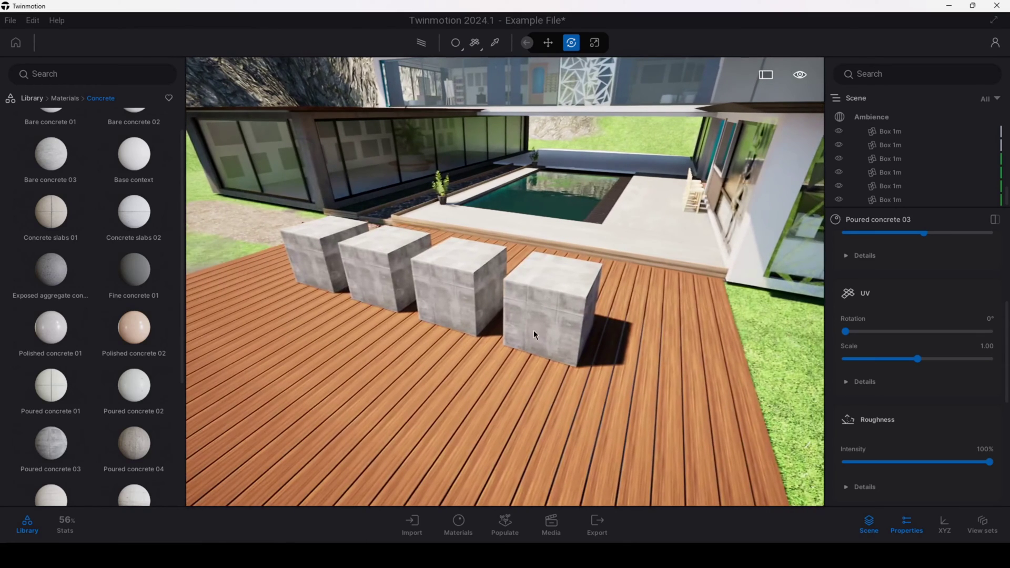
left_click(541, 330)
left_click_drag(541, 358, 571, 335)
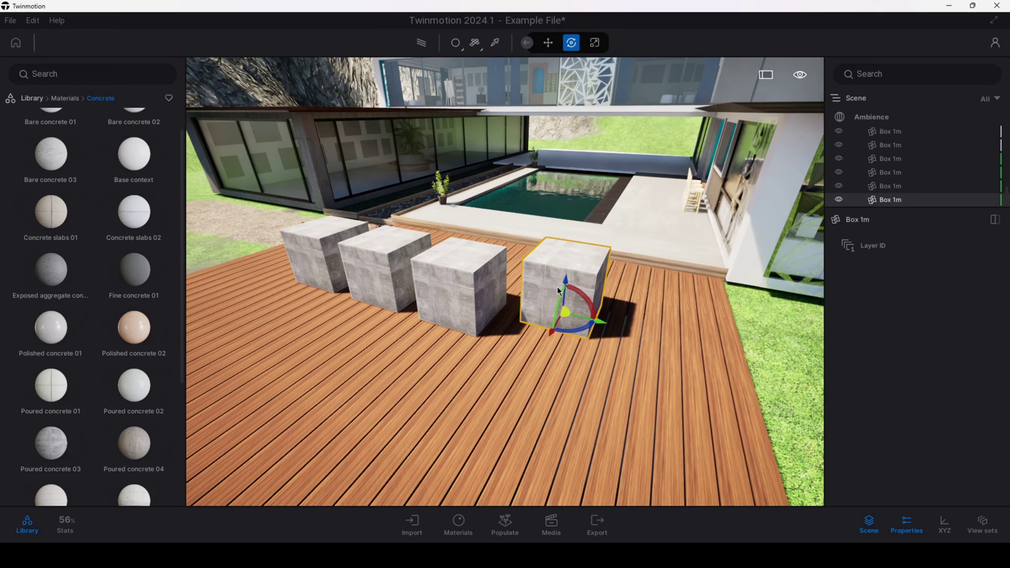
left_click_drag(559, 335, 536, 359)
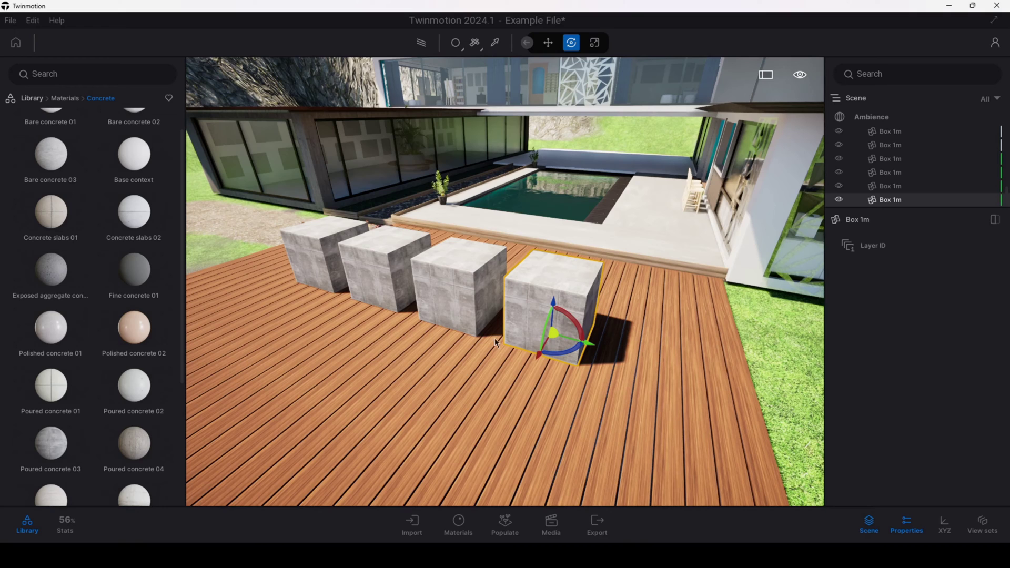
key("Escape")
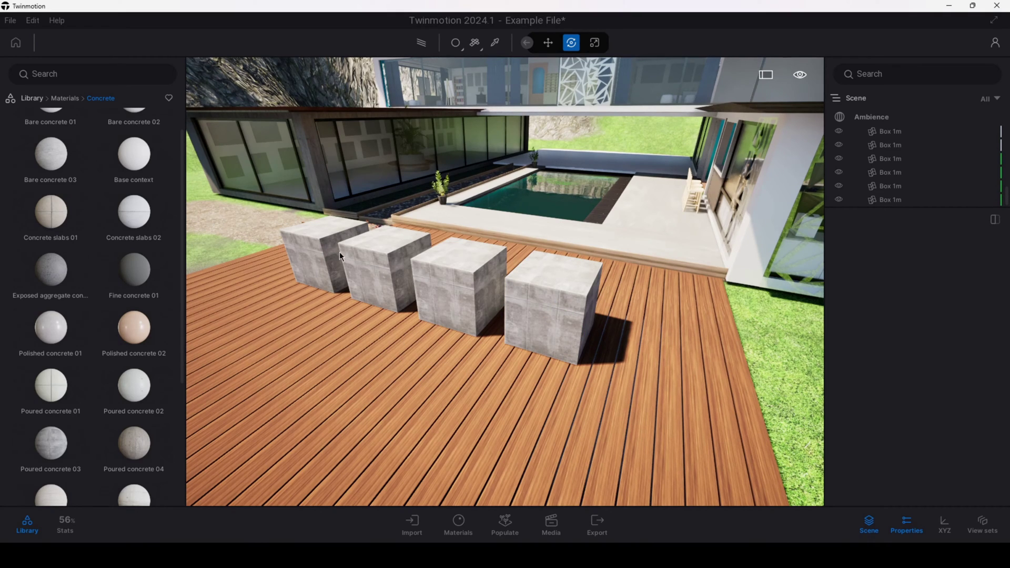
Duplicate the box at the far end of the row away from the house as 3 independent copies with 1.44 m spacing.
middle_click_drag(350, 260, 460, 276, "shift")
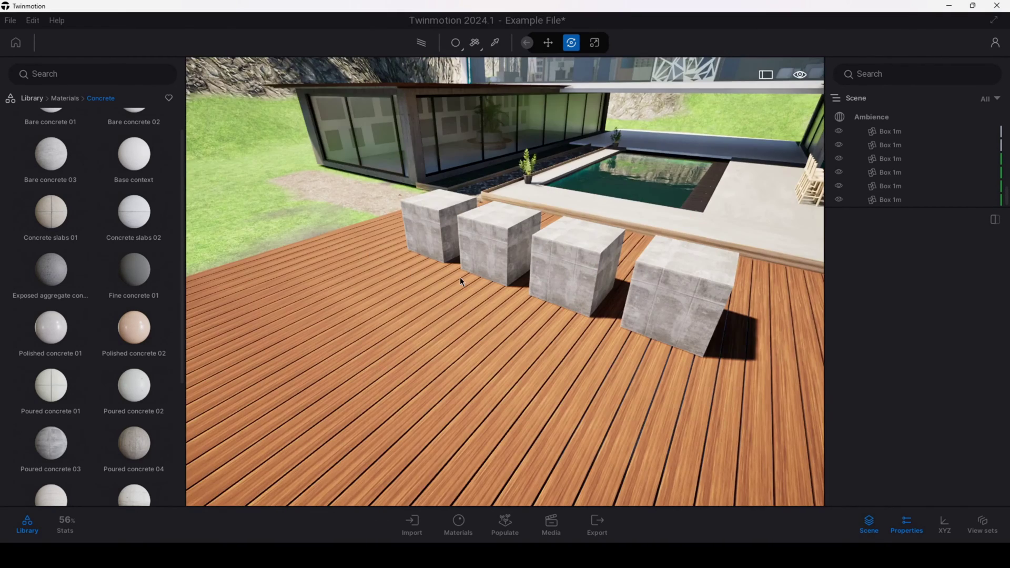
left_click(431, 227)
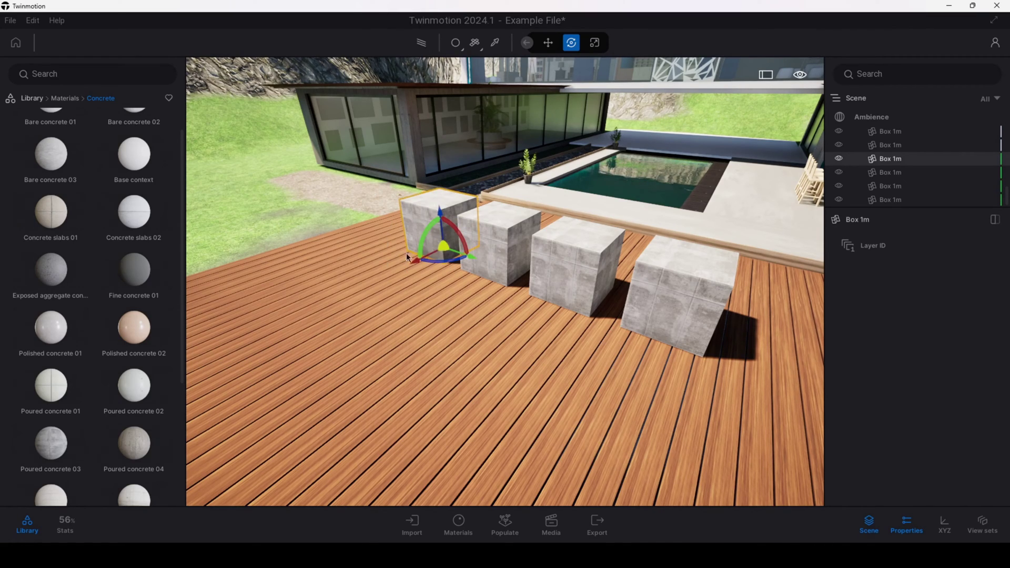
left_click_drag(420, 269, 344, 295, "alt")
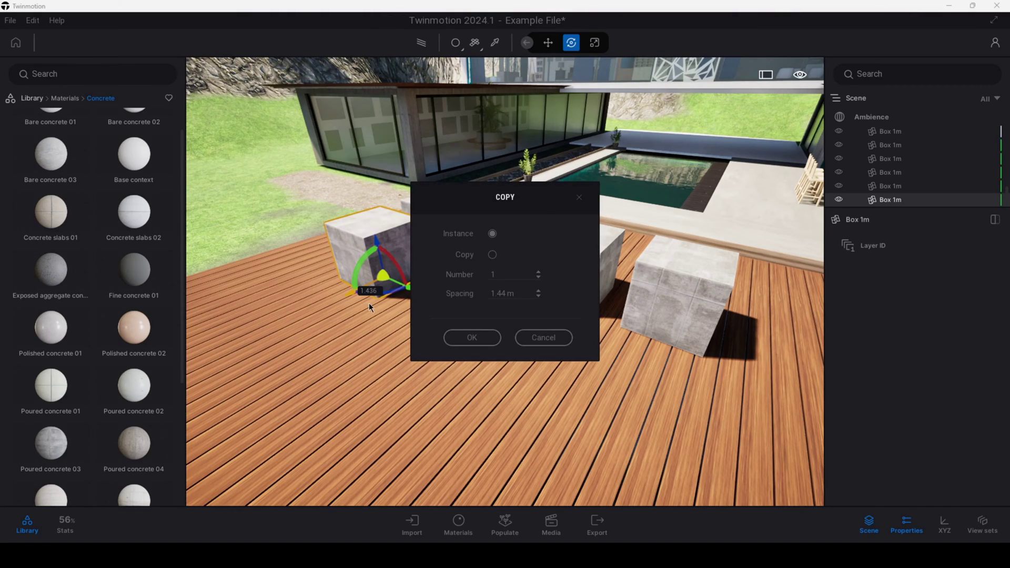
left_click(492, 255)
left_click(539, 273)
left_click(539, 273)
left_click(471, 338)
Give the three independent copies different materials, from the row outward: Polished concrete 02, Poured concrete 04 and Bare concrete 03.
right_click_drag(470, 341, 510, 242)
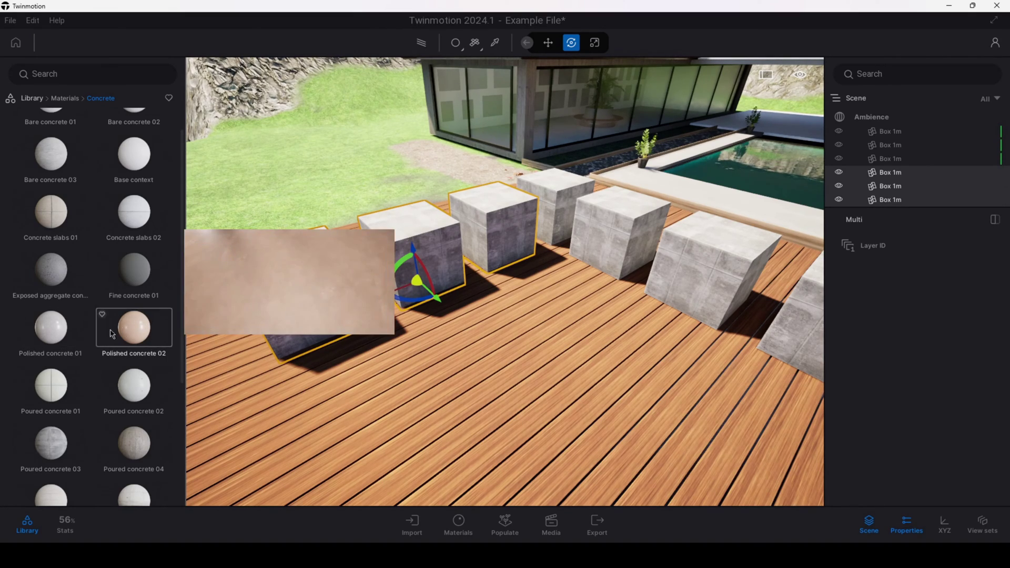
left_click_drag(155, 333, 490, 239)
left_click(495, 172)
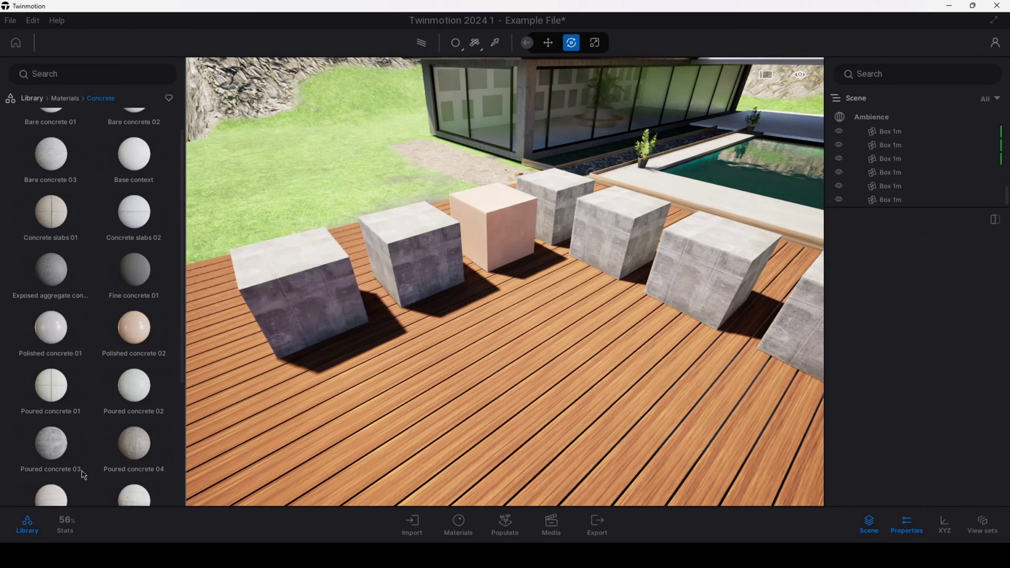
left_click_drag(134, 435, 398, 280)
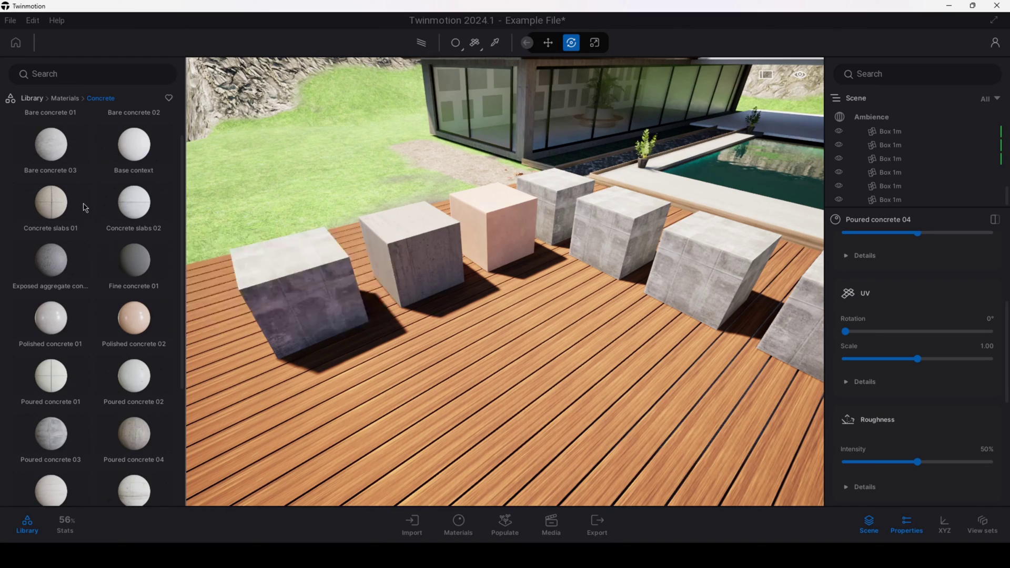
left_click_drag(52, 150, 321, 280)
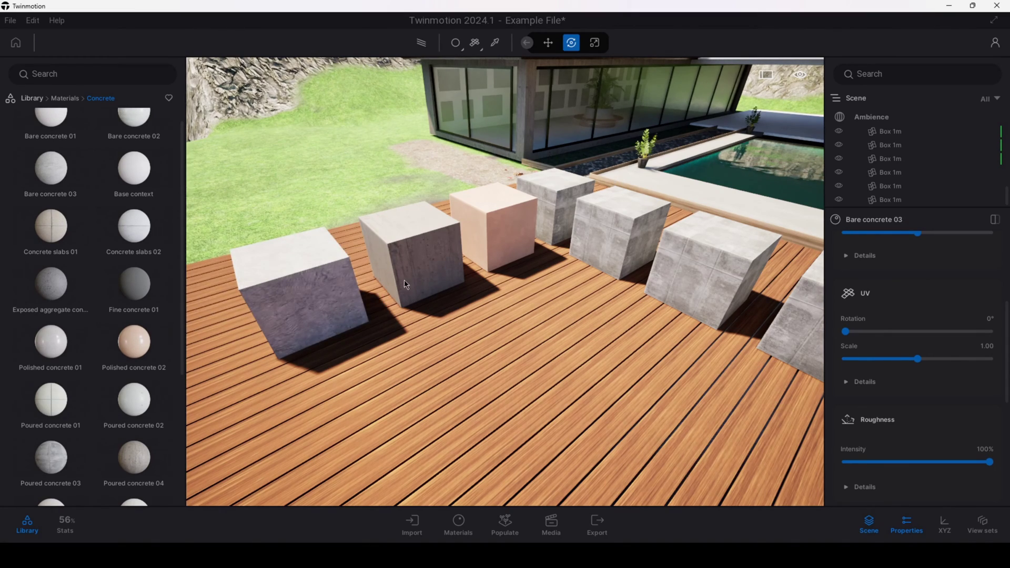
middle_click_drag(521, 281, 632, 281, "shift")
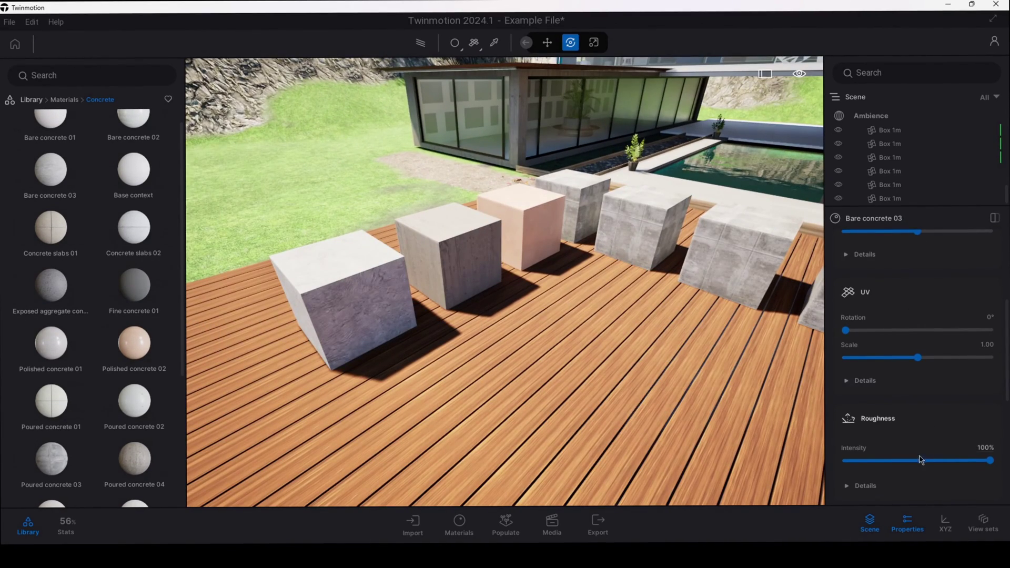
Examine the three independent copies and the row of four linked boxes on the deck.
right_click_drag(652, 322, 694, 323)
right_click_drag(484, 325, 424, 325)
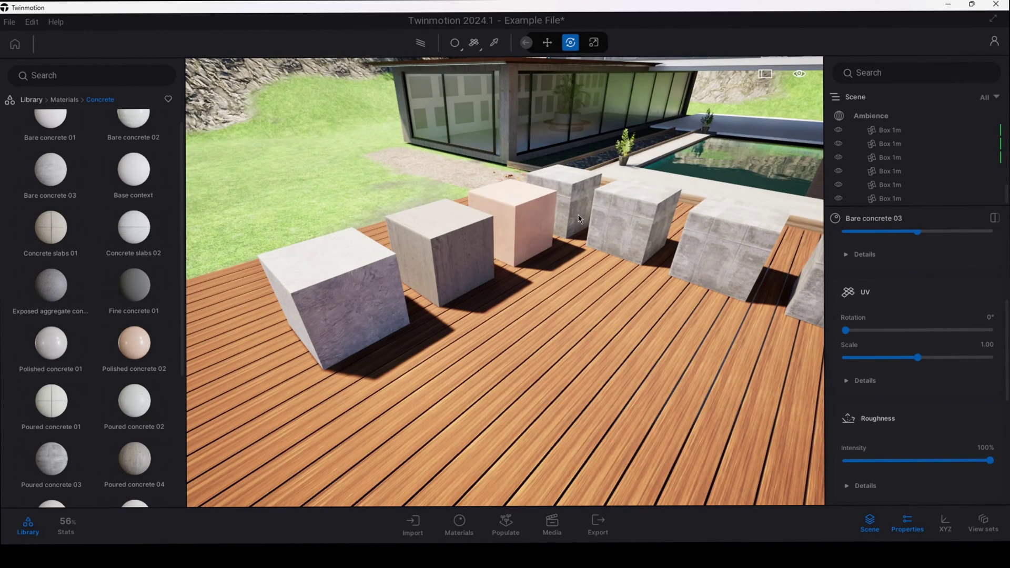
right_click_drag(578, 214, 612, 235)
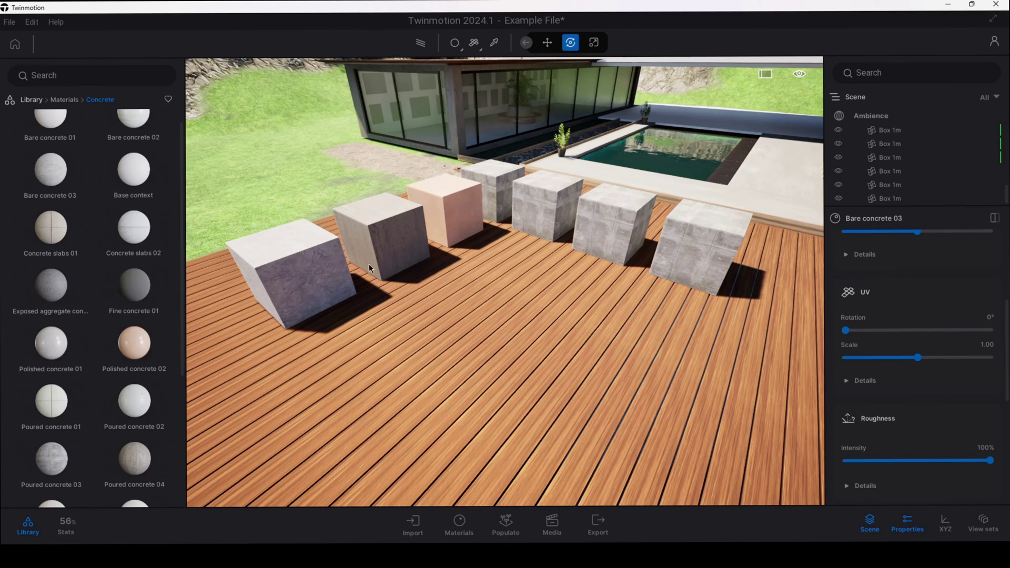
left_click(408, 268)
left_click(494, 321)
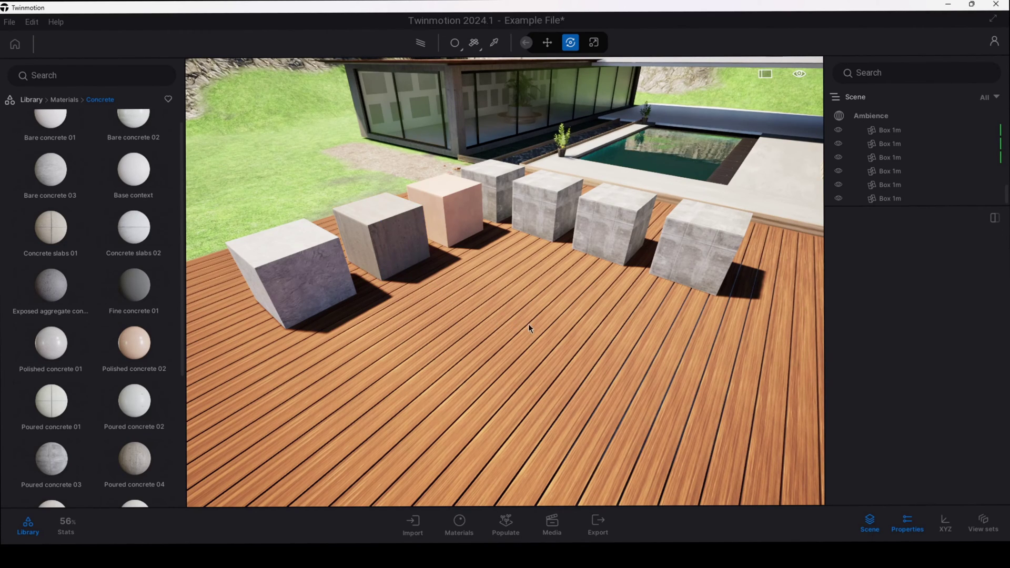
left_click_drag(528, 324, 472, 235)
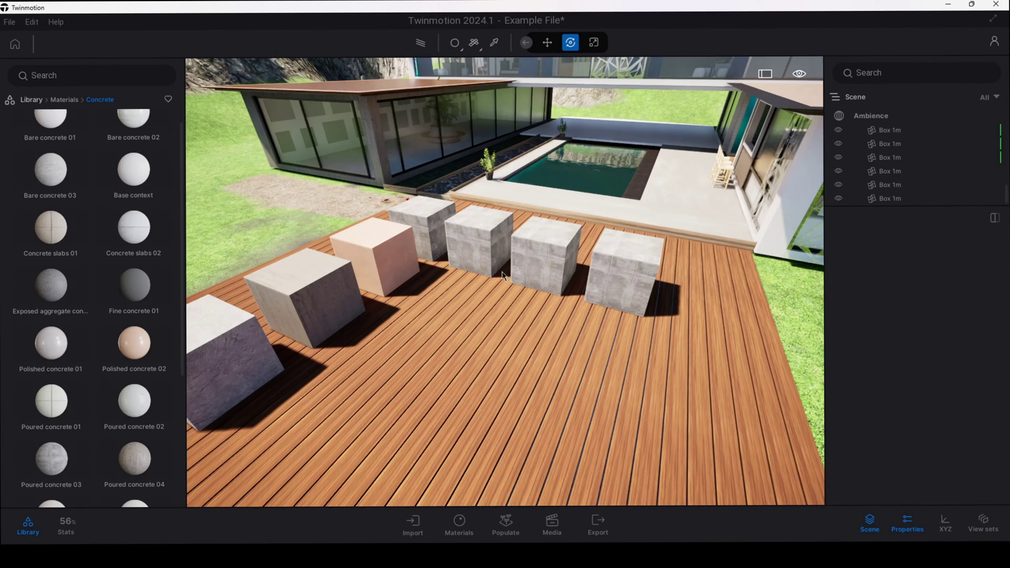
key("w")
right_click_drag(502, 271, 419, 231)
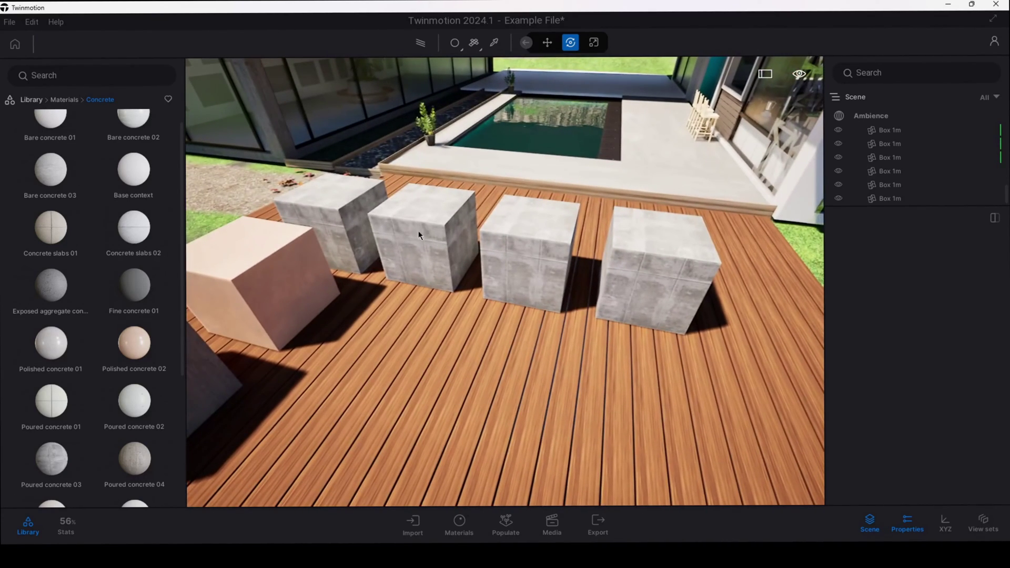
Select the four linked boxes in the row in front of the pool terrace, and deselect them.
left_click(332, 226)
left_click(467, 235, "ctrl")
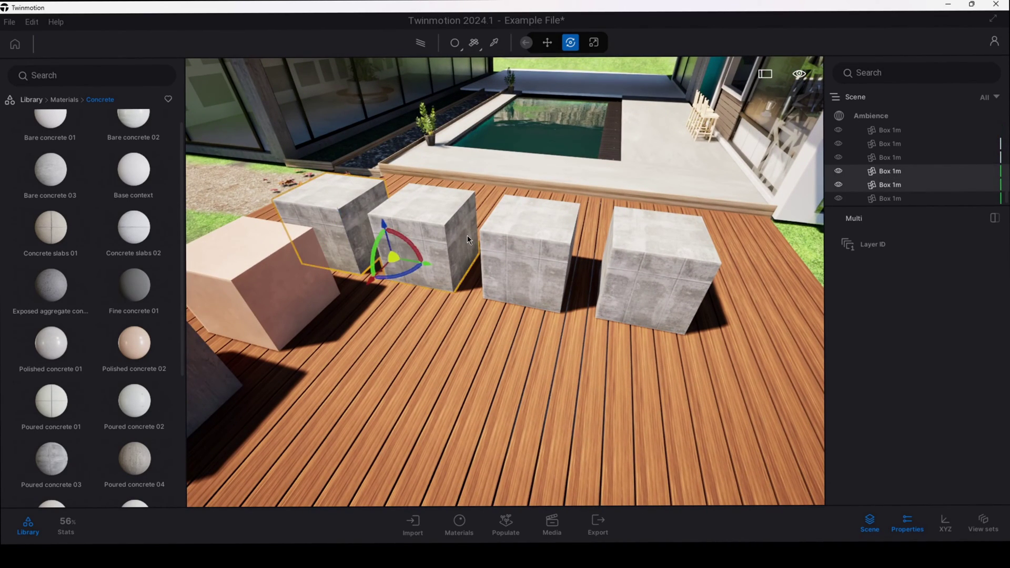
left_click(530, 248, "ctrl")
left_click(650, 273, "ctrl")
left_click_drag(478, 283, 520, 246)
left_click(599, 297)
Break the instance link of the box at the end of the row away from the independent copies.
right_click_drag(599, 297, 545, 285)
key("e")
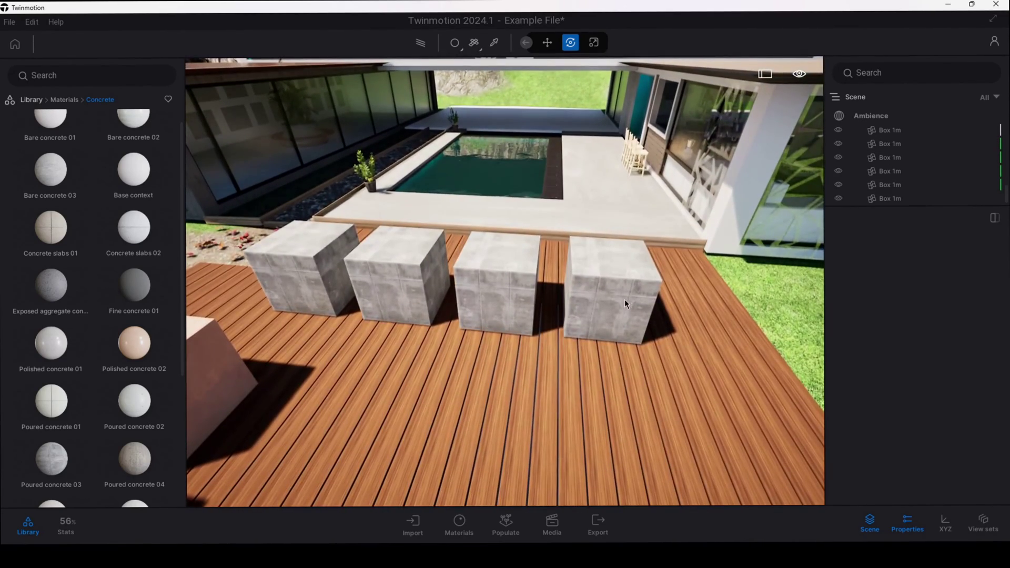
mouse_move(574, 255)
left_mouse_down()
mouse_move(625, 221)
mouse_move(690, 311)
mouse_move(619, 230)
left_mouse_up()
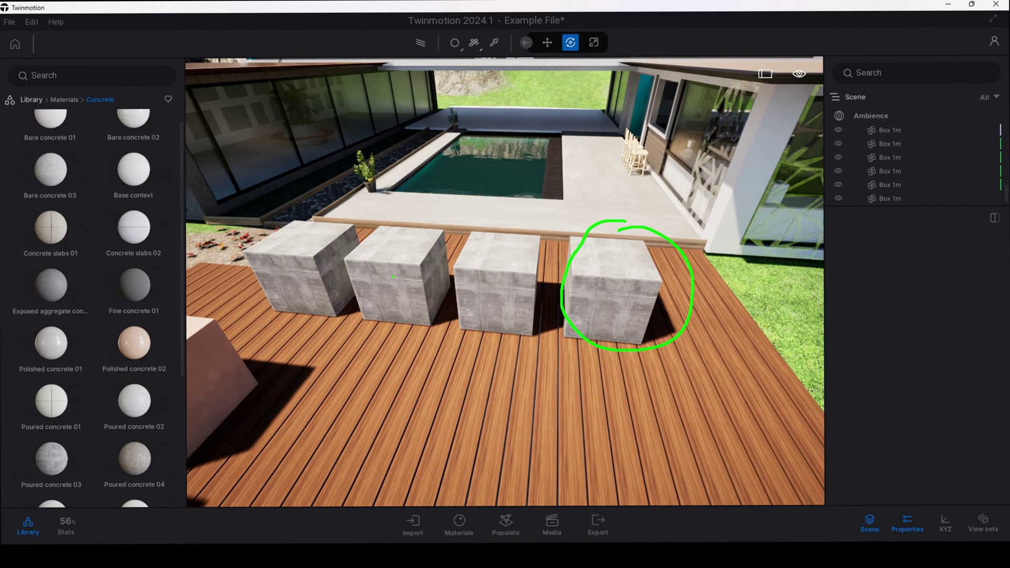
key("Escape")
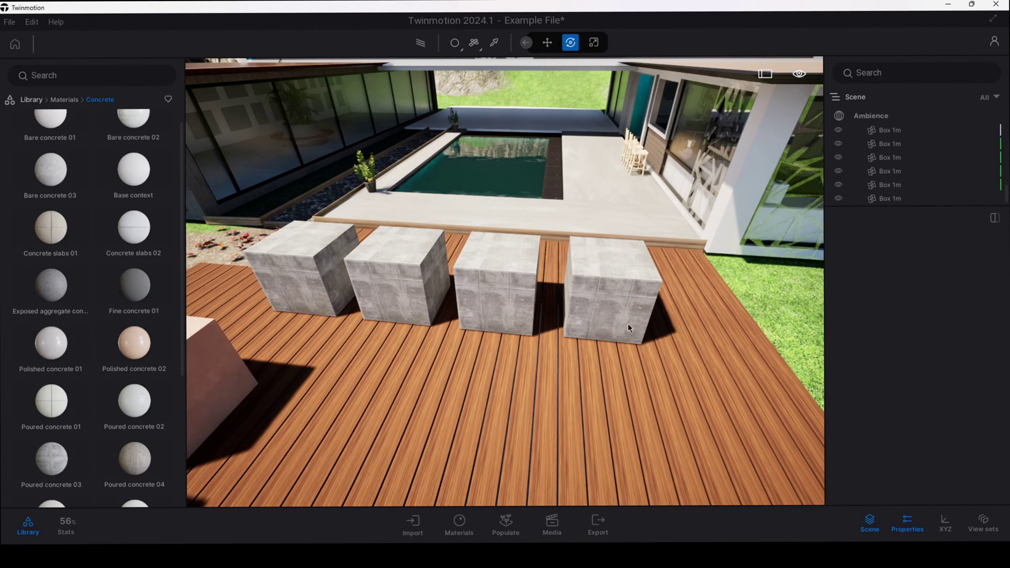
right_click_drag(627, 319, 626, 318)
key("q")
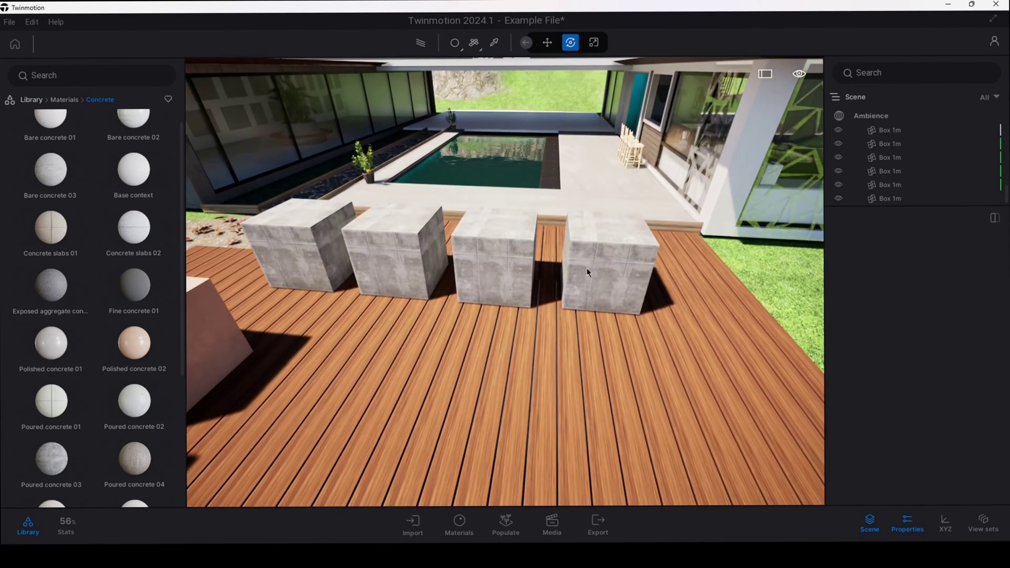
left_click(610, 251)
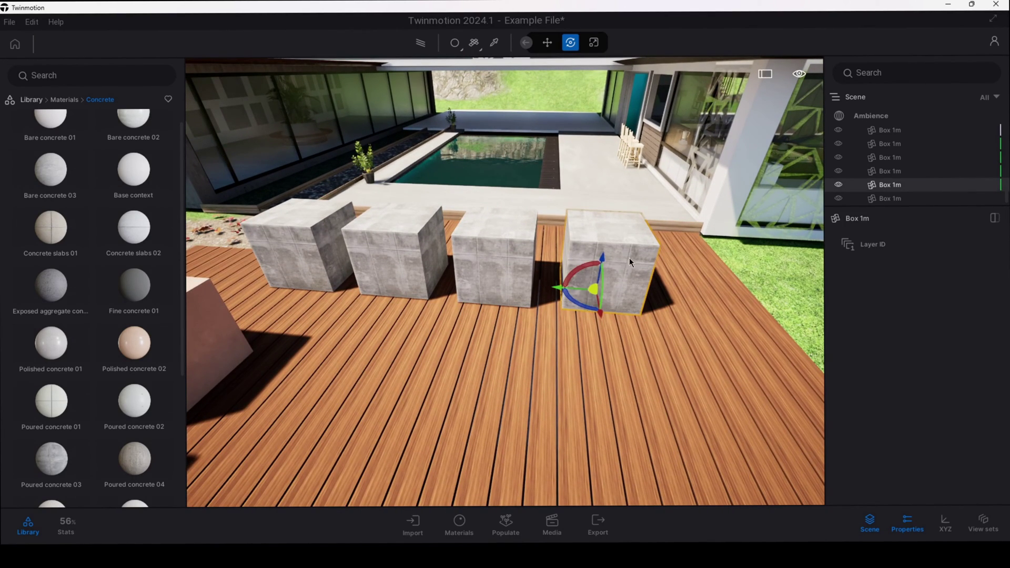
right_click(896, 189)
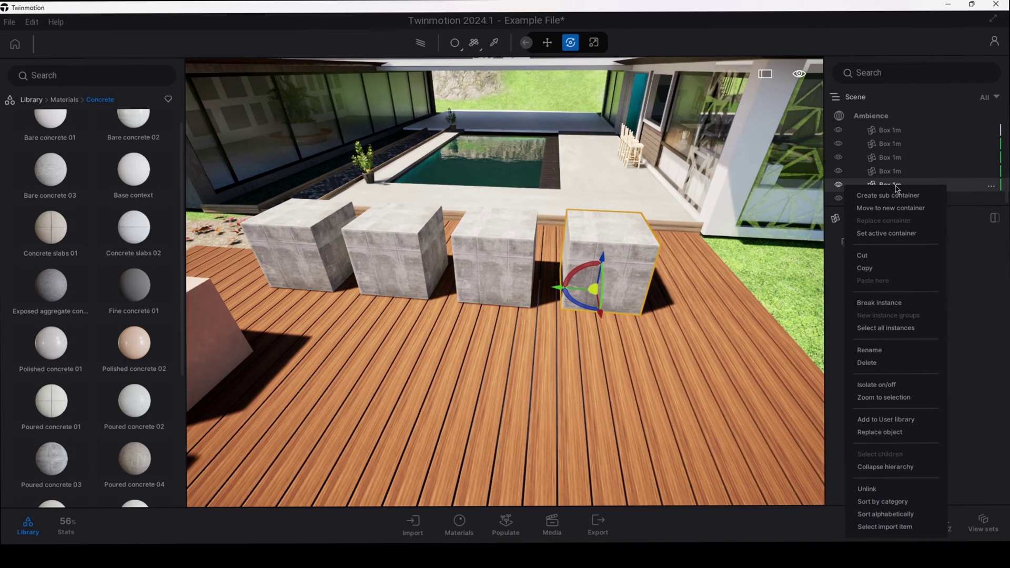
left_click(890, 304)
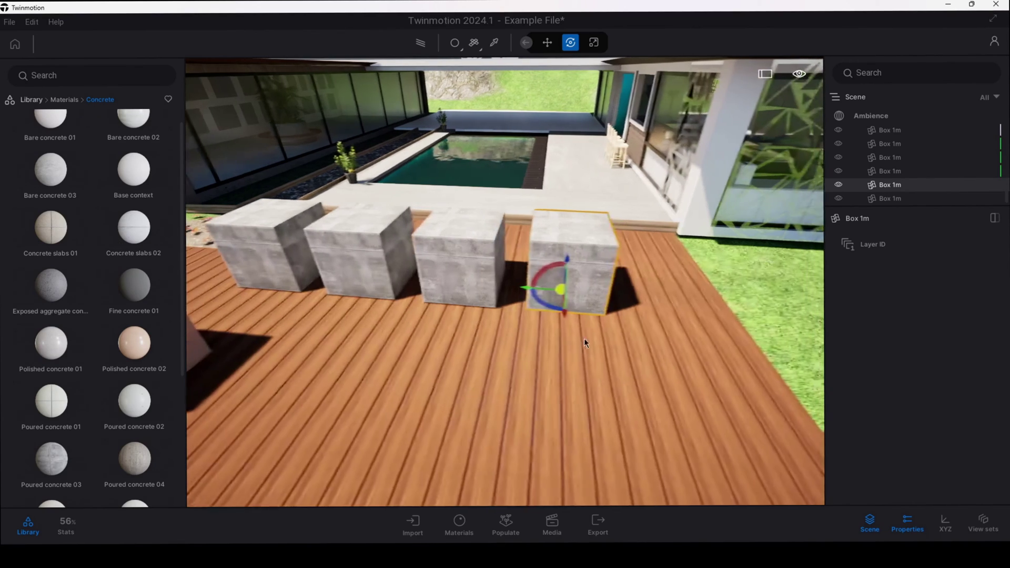
Apply the Poured concrete 01 material to the end box with the broken instance link.
key("a")
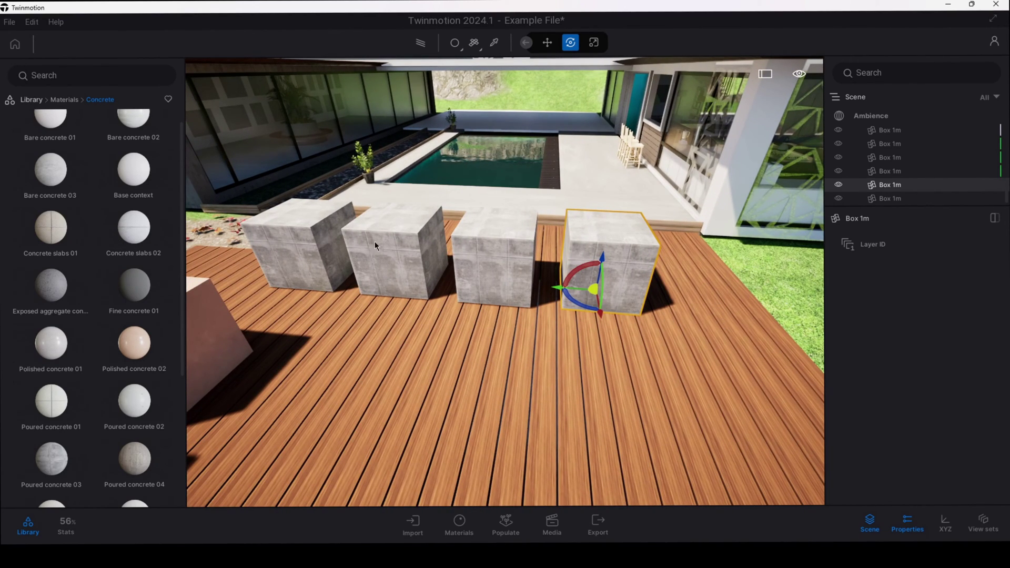
scroll(167, 449, "down", 1)
left_click_drag(51, 401, 619, 268)
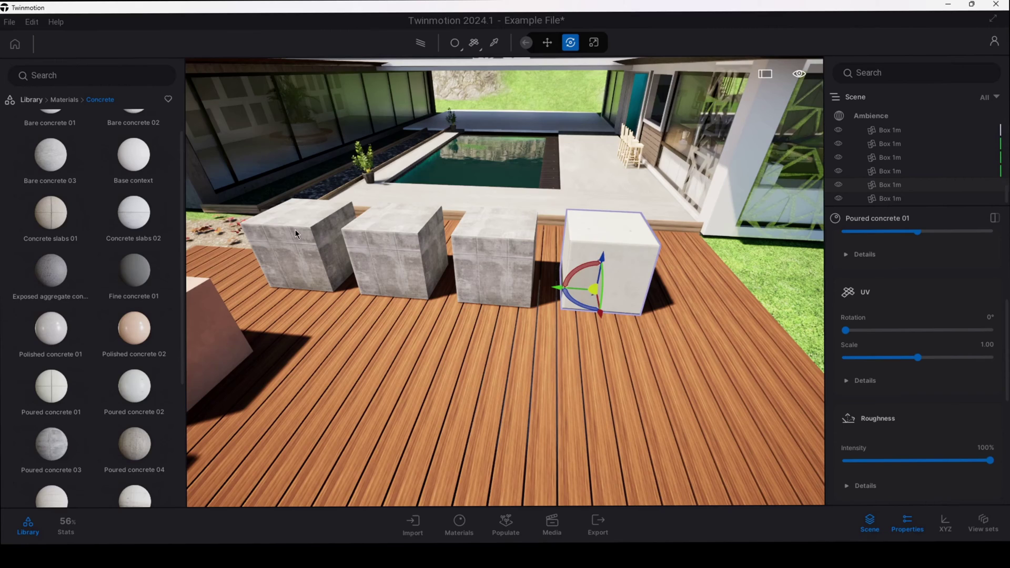
Apply the Polished concrete 02 material to the three boxes that are still linked instances.
left_click(282, 239)
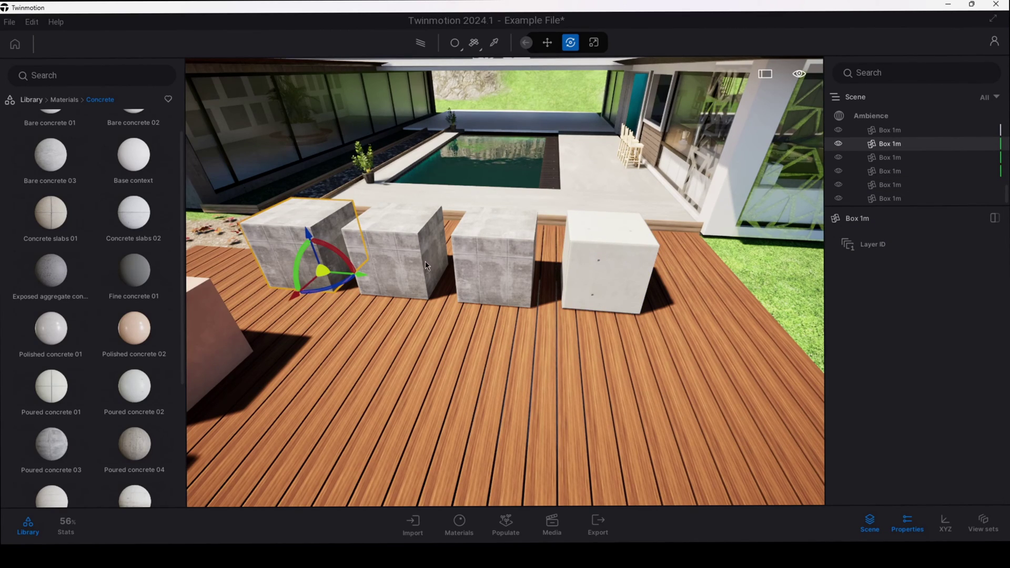
key("ctrl+z")
key("ctrl+z")
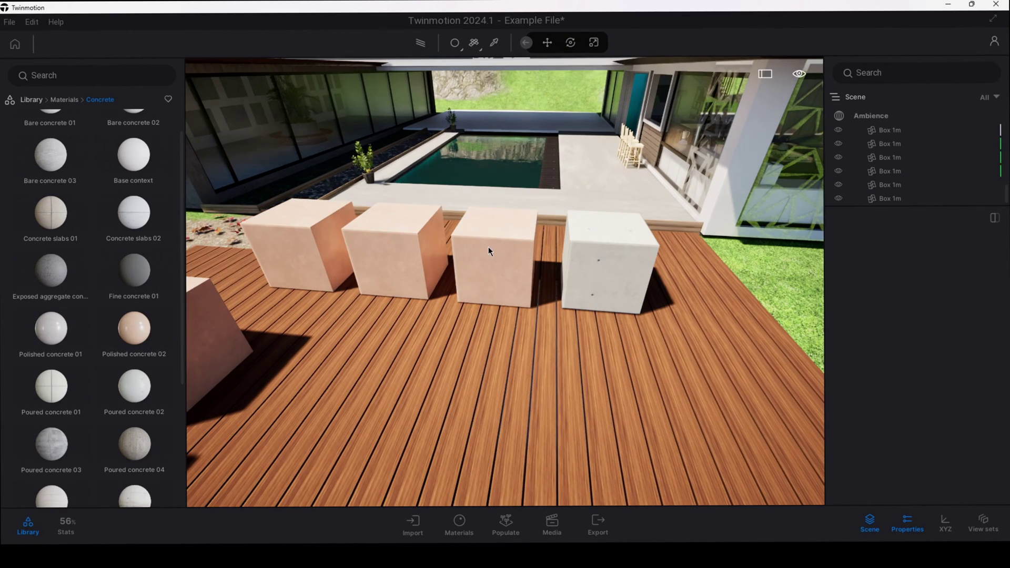
left_click(488, 251)
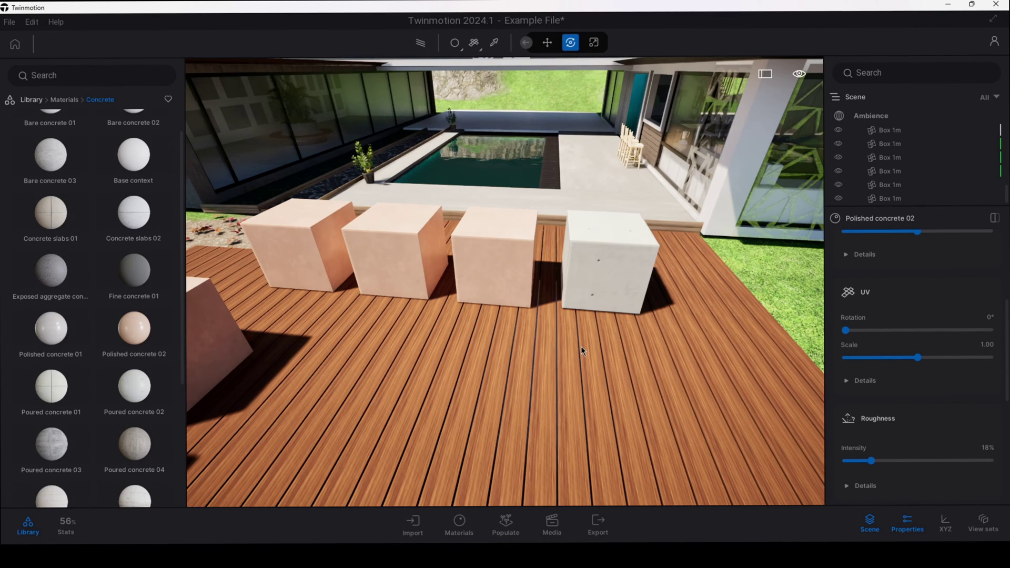
Undo the latest material changes on the row of boxes and the end box's instance break.
key("ctrl+z")
key("ctrl+z")
key("ctrl+z")
key("ctrl+z")
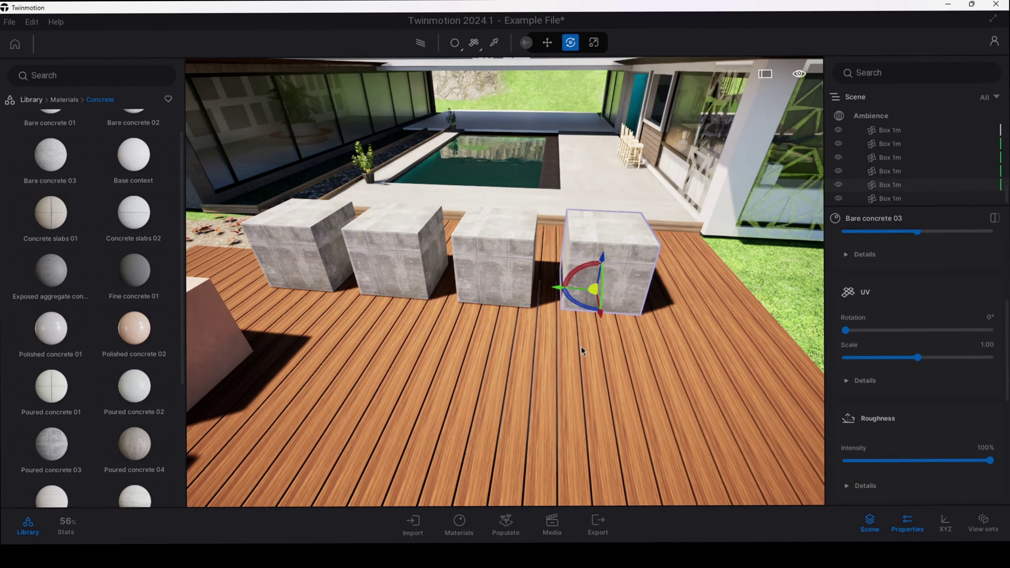
key("ctrl+z")
key("ctrl+z")
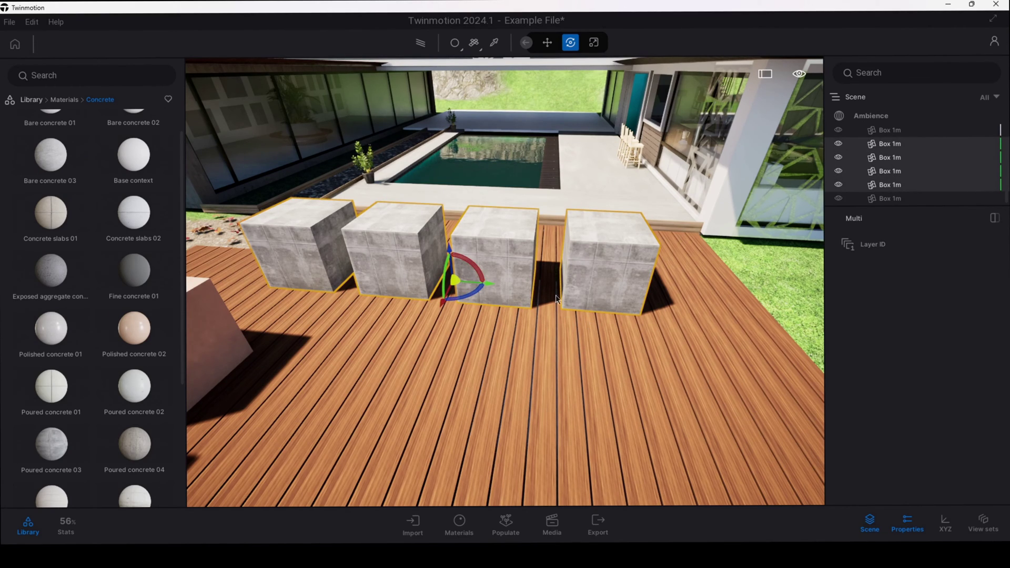
Apply the Polished concrete 02 material to the four linked boxes in the row.
key("Escape")
left_click_drag(134, 328, 573, 246)
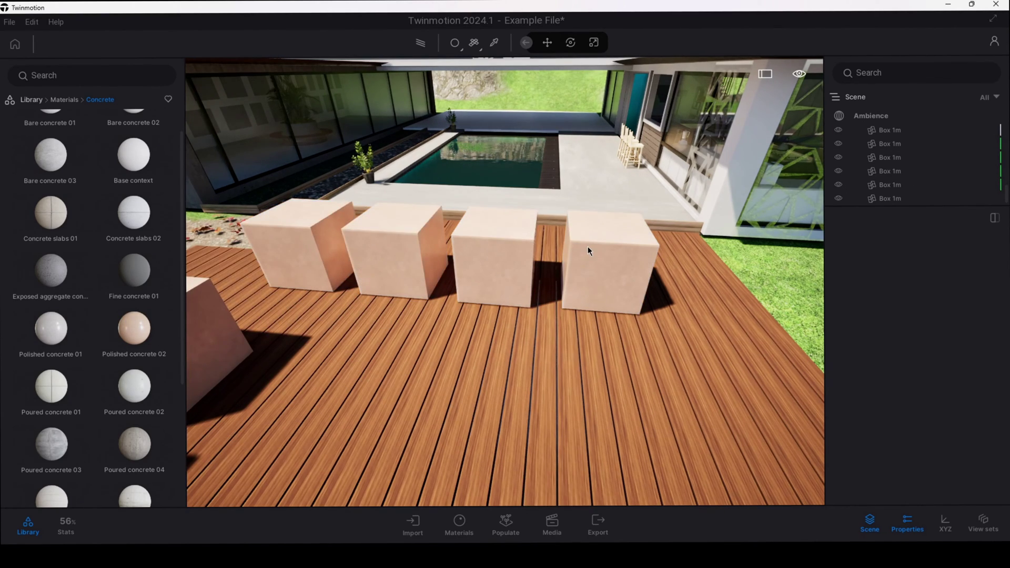
middle_click_drag(588, 246, 500, 327)
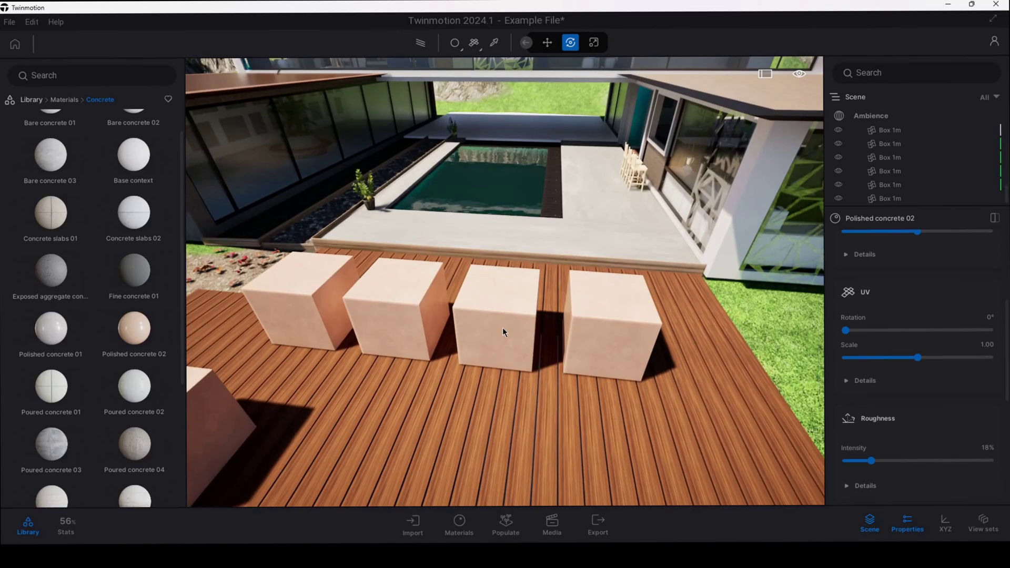
left_click_drag(503, 327, 508, 333)
left_click(506, 315)
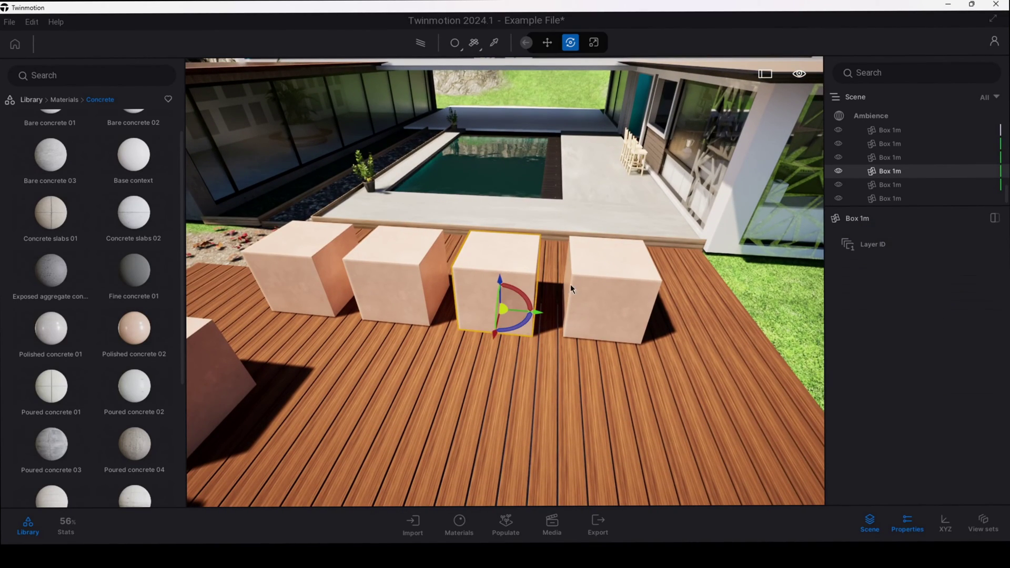
left_click(595, 283, "ctrl")
key("Escape")
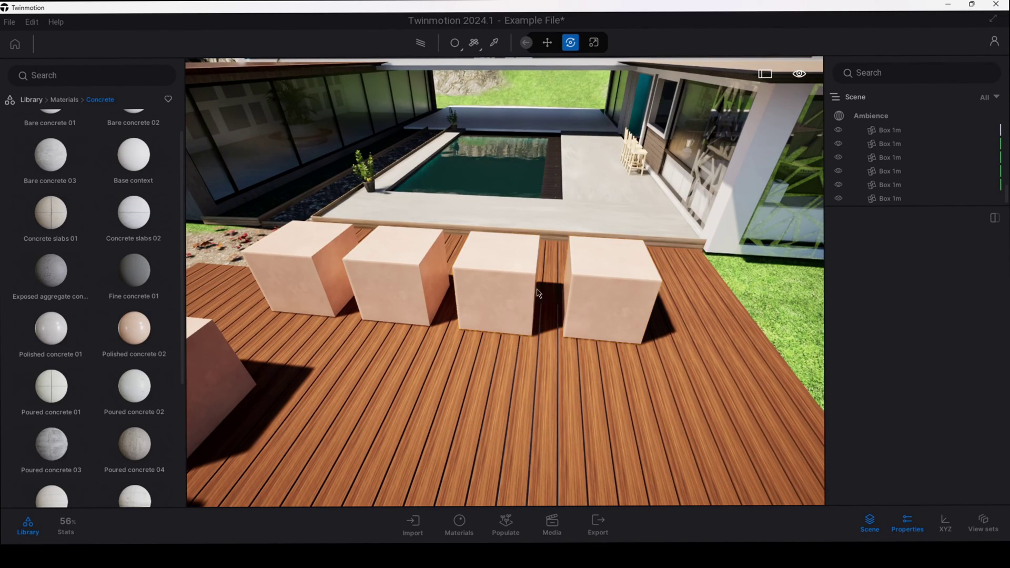
Put the two linked boxes farthest from the independent copies into a new instance group, and deselect them.
right_click_drag(529, 282, 402, 274)
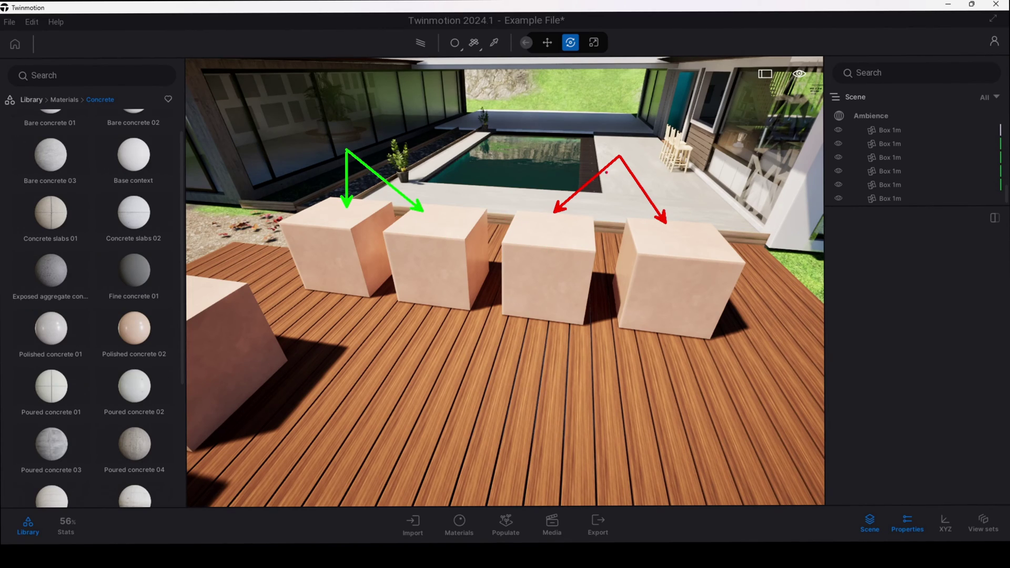
left_click(542, 260)
left_click(663, 263, "ctrl")
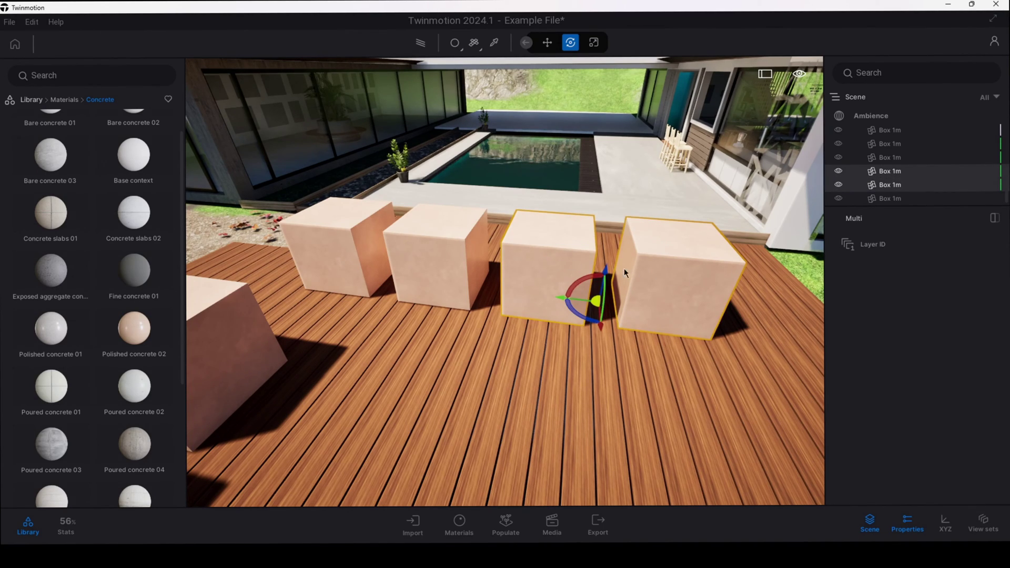
right_click(892, 175)
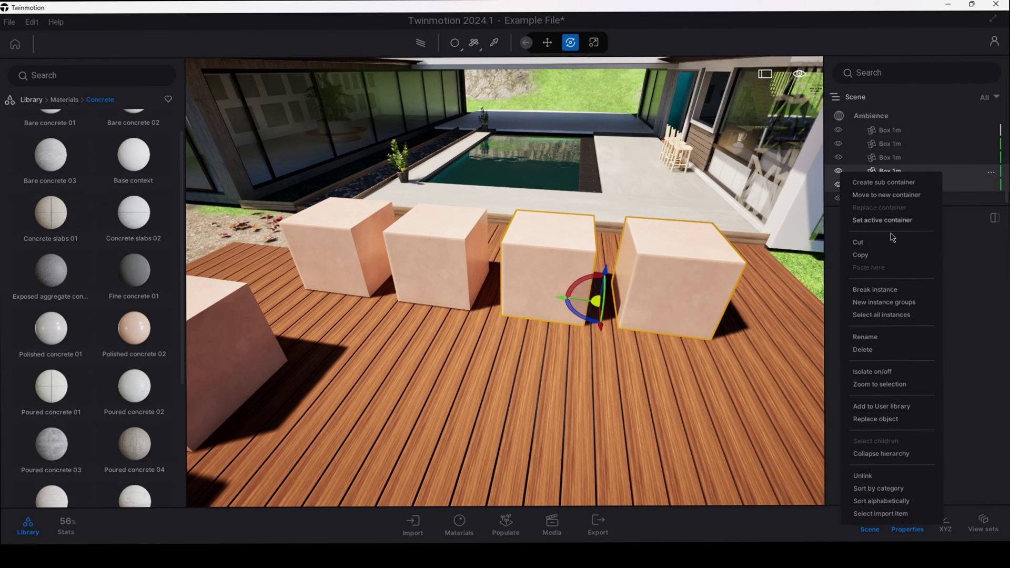
left_click(892, 303)
right_click_drag(612, 345, 563, 292)
key("Escape")
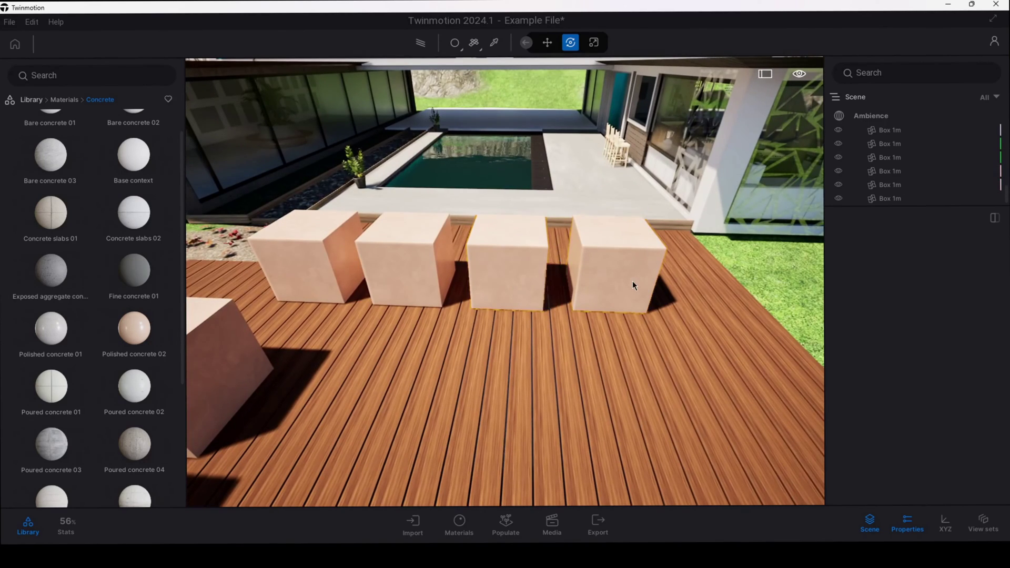
Apply the Poured concrete 03 material to the two boxes of the new instance group.
left_click(515, 256)
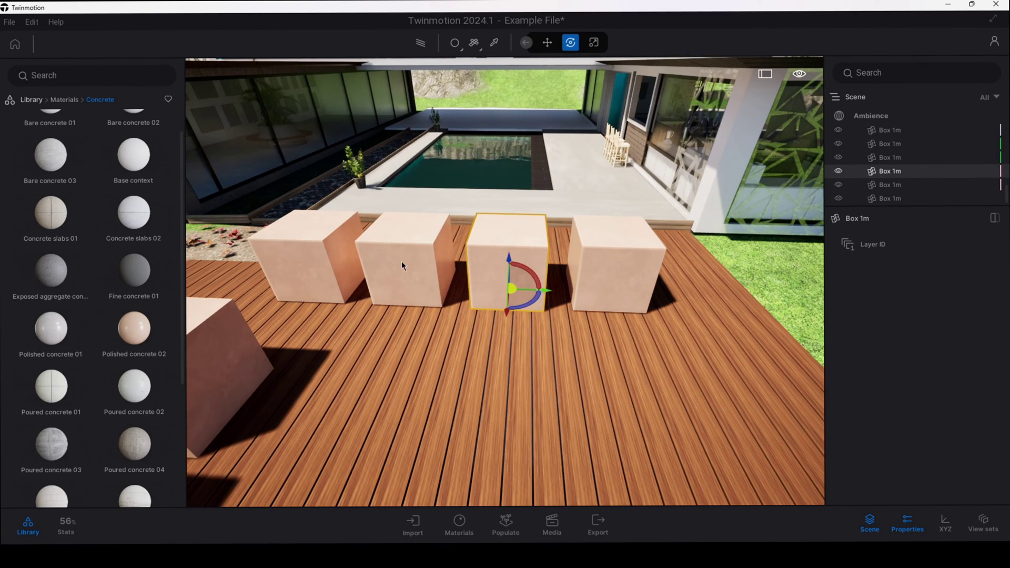
key("w")
key("d")
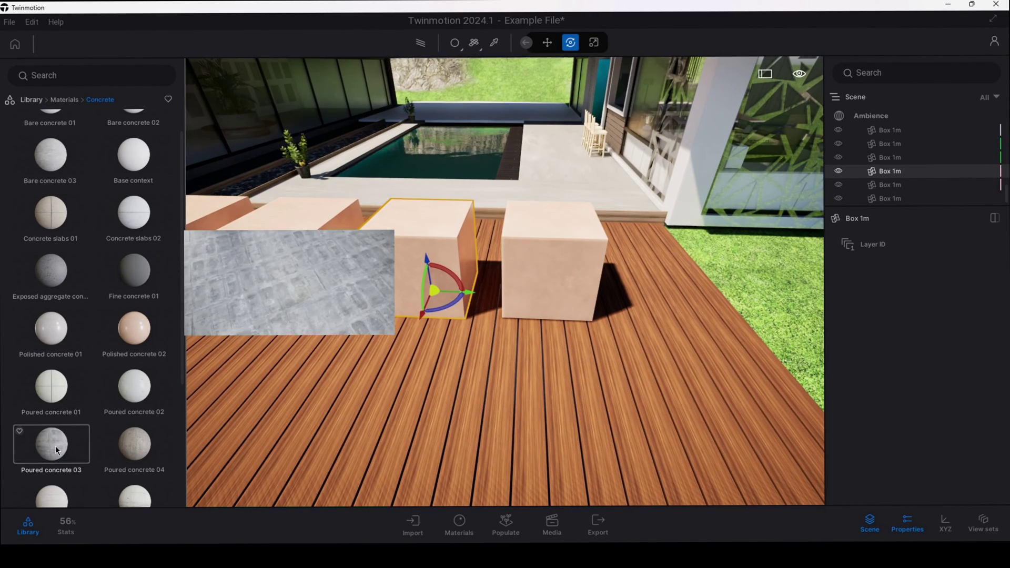
left_click_drag(55, 447, 393, 266)
Apply the Fine concrete 01 material to the two boxes remaining in the original instance group.
right_click_drag(393, 266, 501, 264)
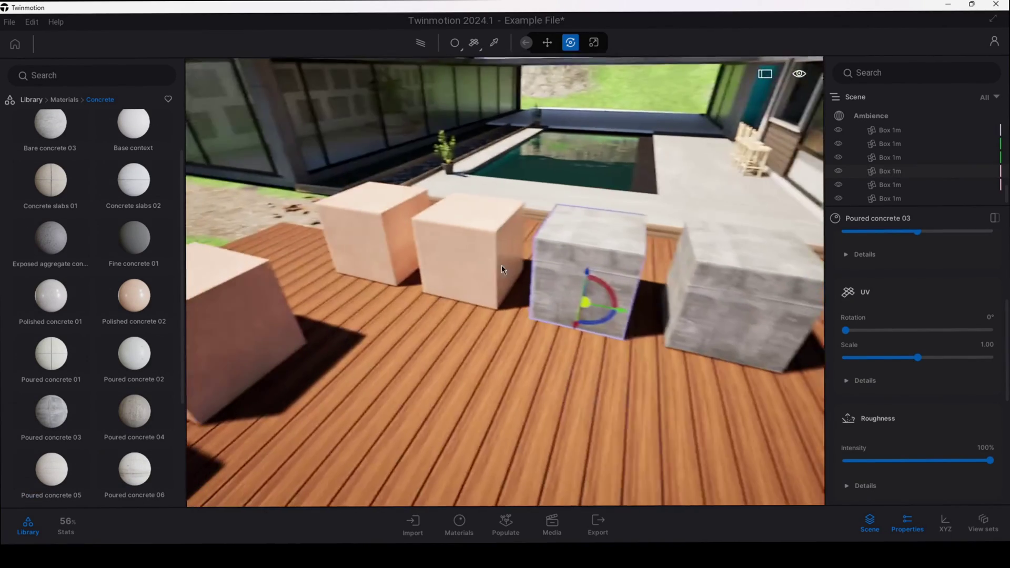
left_click_drag(500, 264, 303, 264)
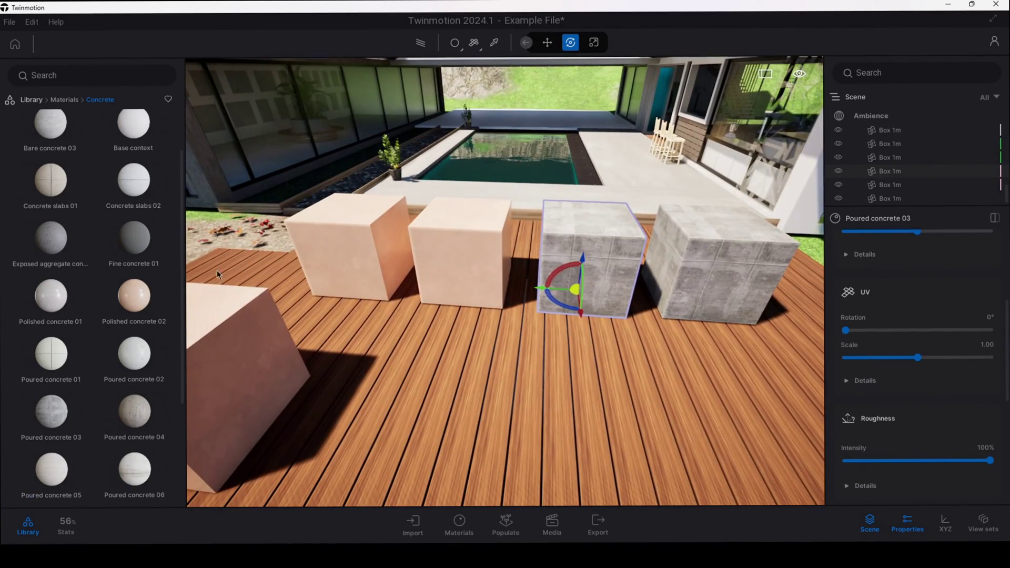
left_click_drag(134, 238, 449, 238)
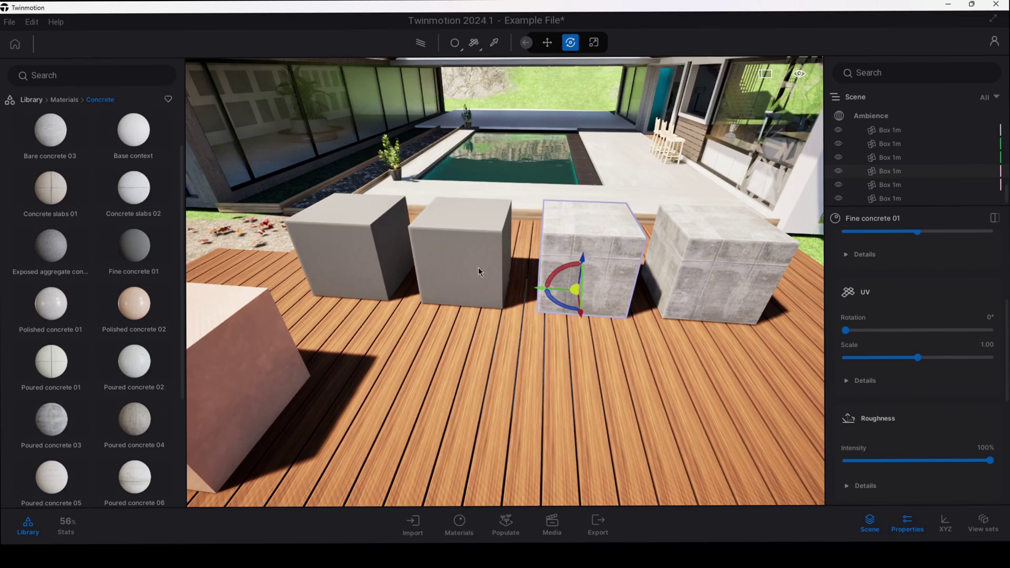
Set the time of day to before dawn to darken the interior room with the round planter bench.
right_click_drag(478, 272, 480, 310)
scroll(478, 272, "down", 2)
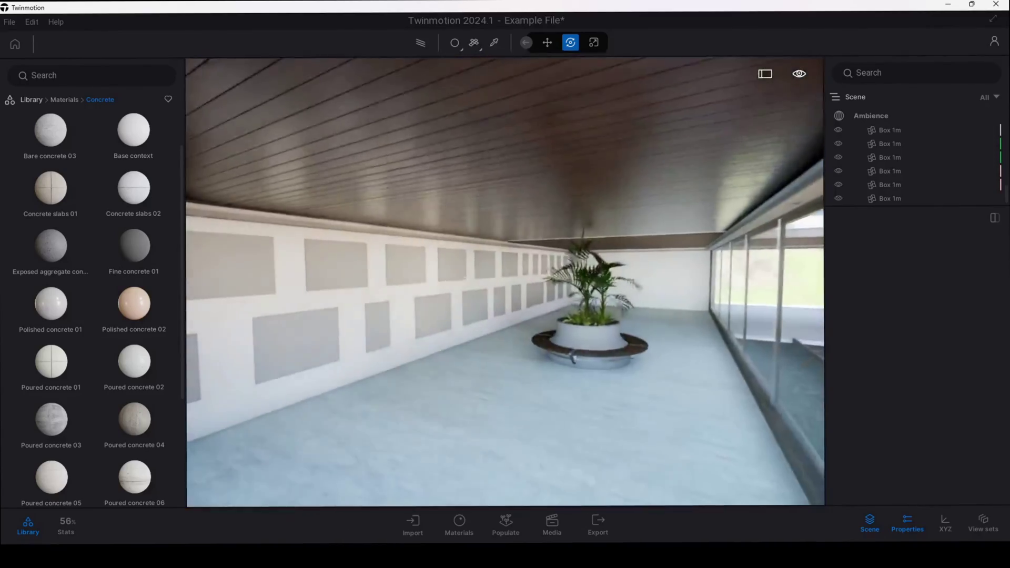
left_click(799, 75)
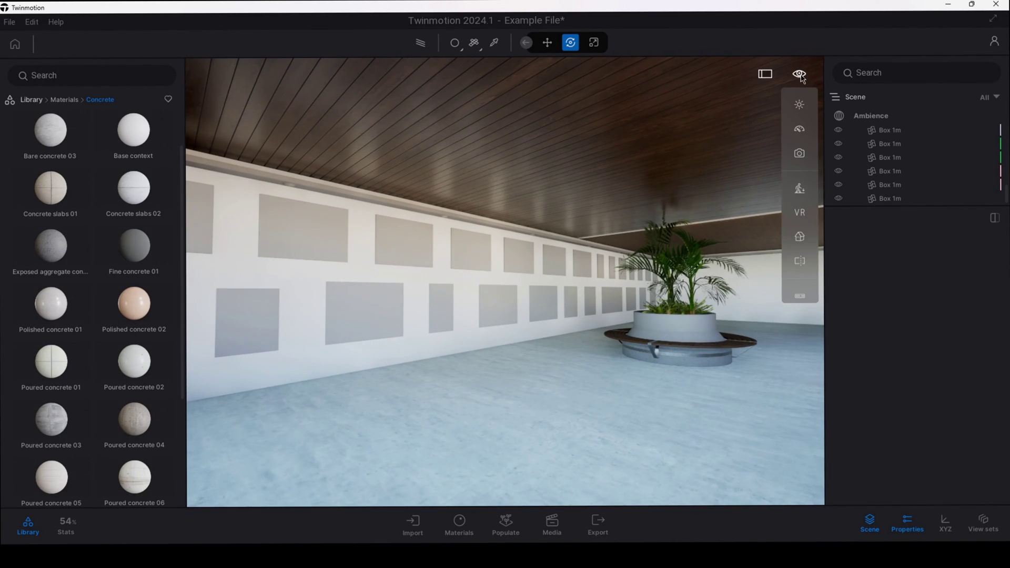
left_click(797, 104)
left_click_drag(763, 153, 763, 123)
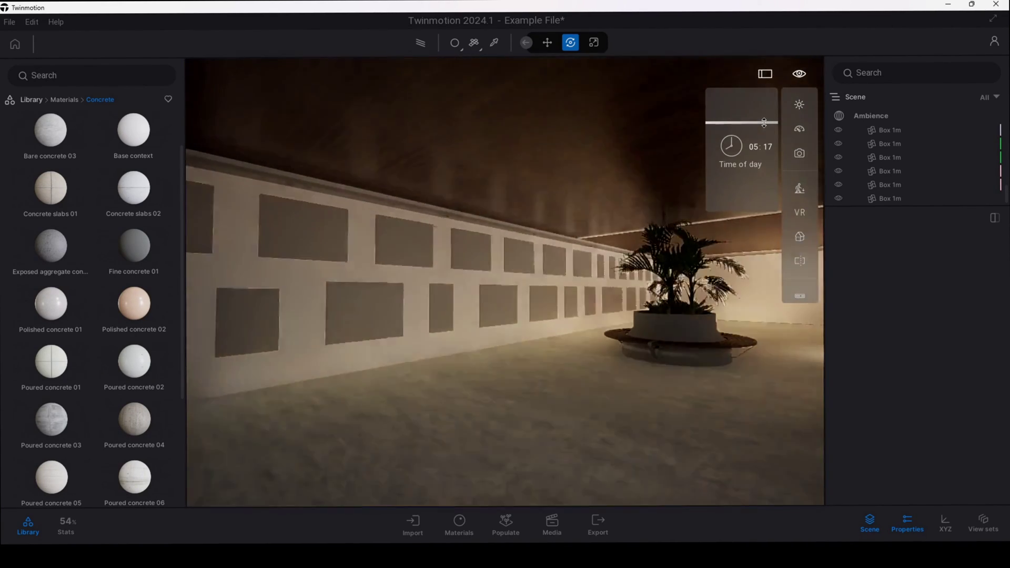
left_click(263, 169)
Place a Spot light from the library's lights on the wooden ceiling near the panelled wall, and end placement.
left_click(44, 100)
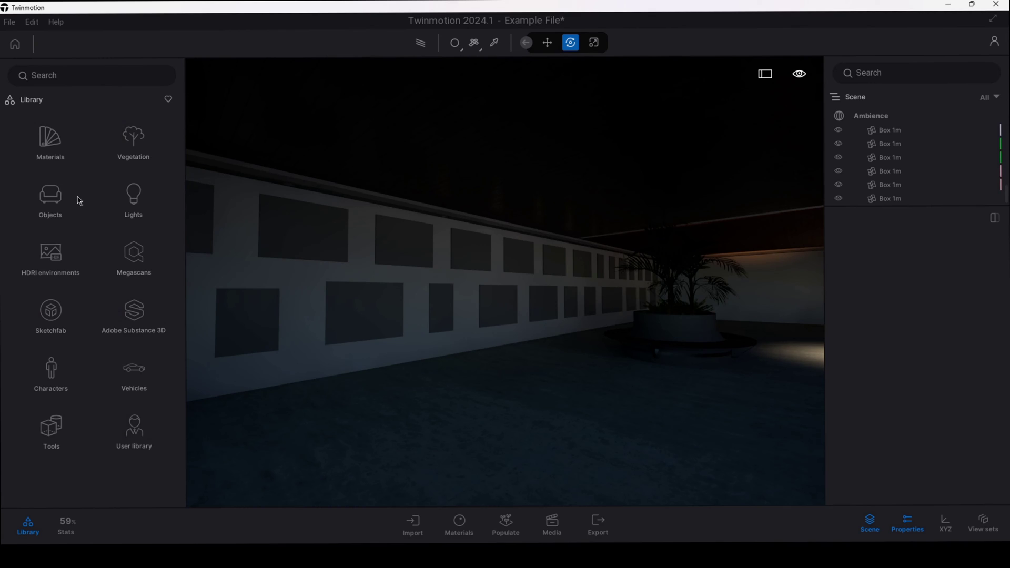
left_click(133, 195)
left_click_drag(139, 138, 304, 124)
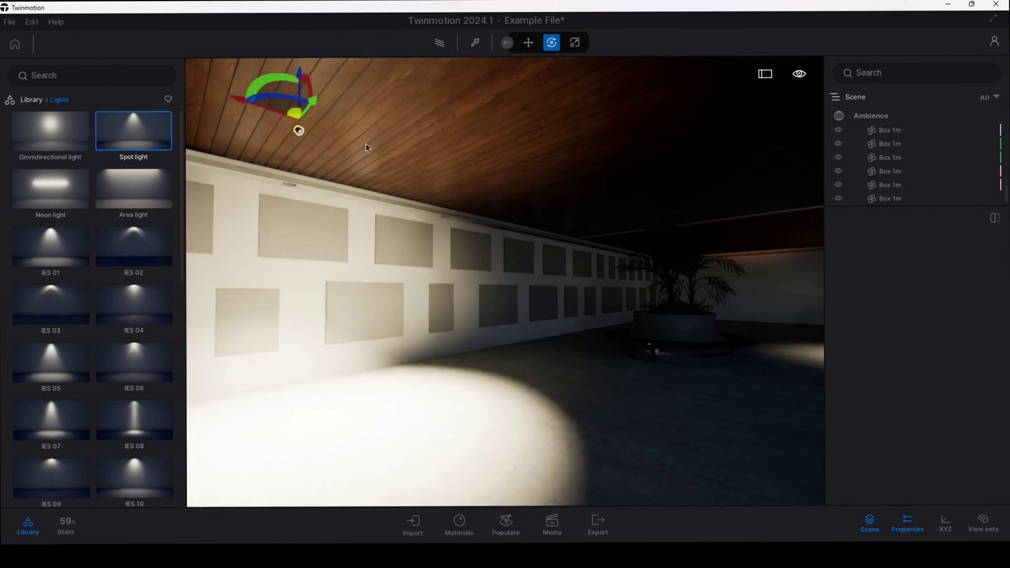
key("Escape")
Copy the spot light along the ceiling as three linked instances with a spacing of about 3.51 m.
left_click_drag(1005, 193, 1005, 201)
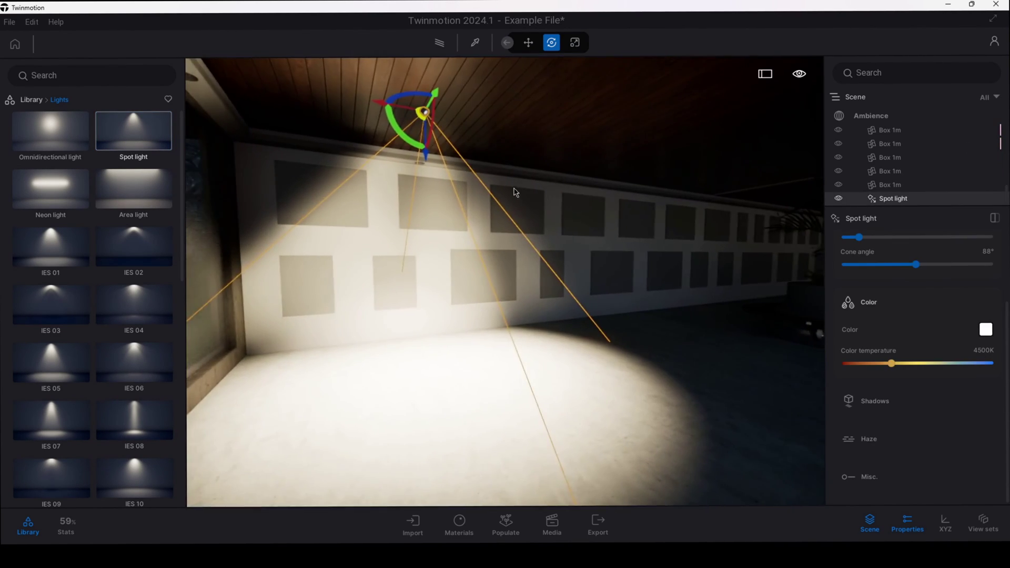
scroll(514, 191, "down", 2)
left_click_drag(362, 129, 583, 122, "shift")
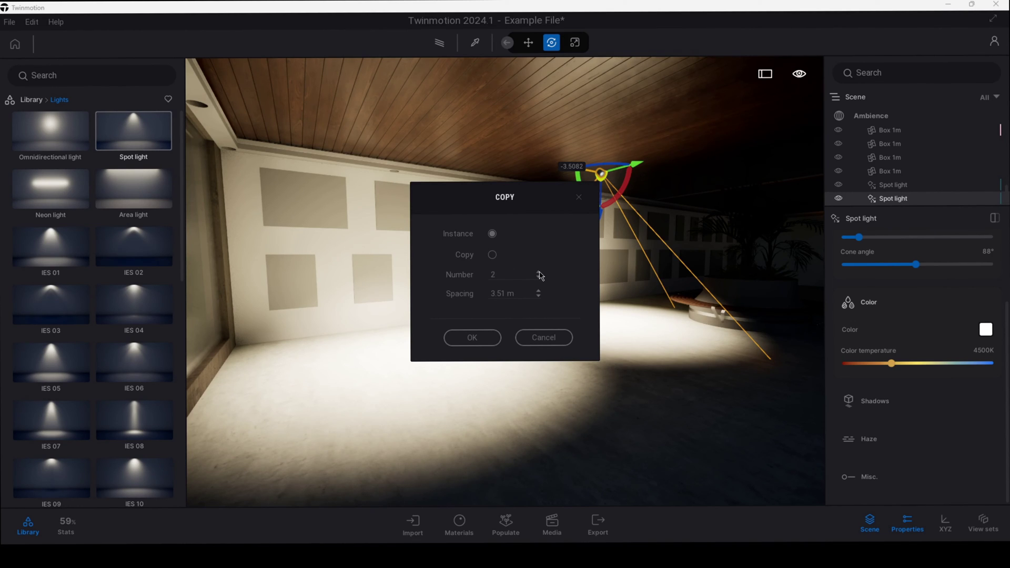
left_click(479, 339)
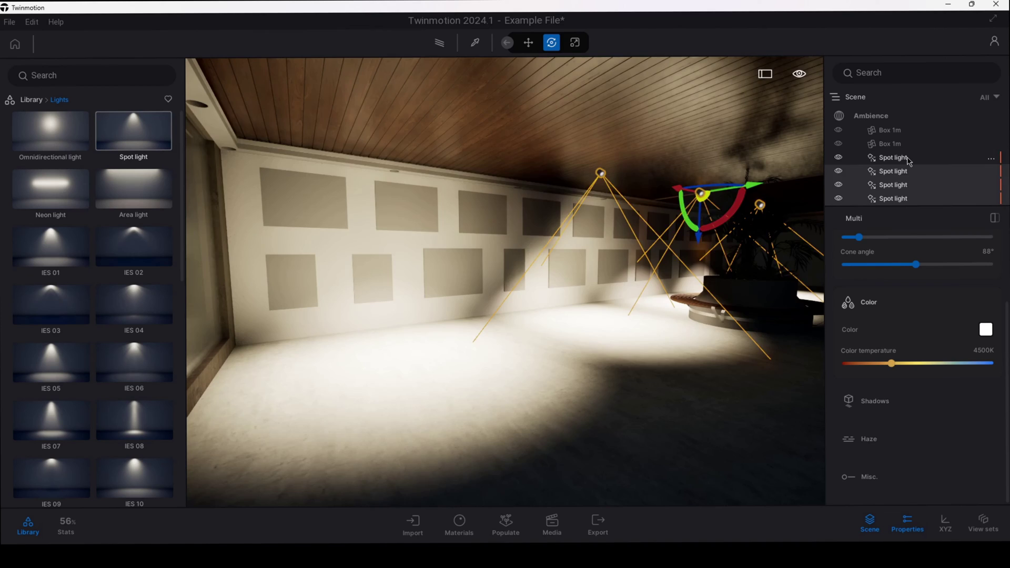
Select the first linked spot light in the scene list and set its cone angle to 34°.
double_click(909, 162)
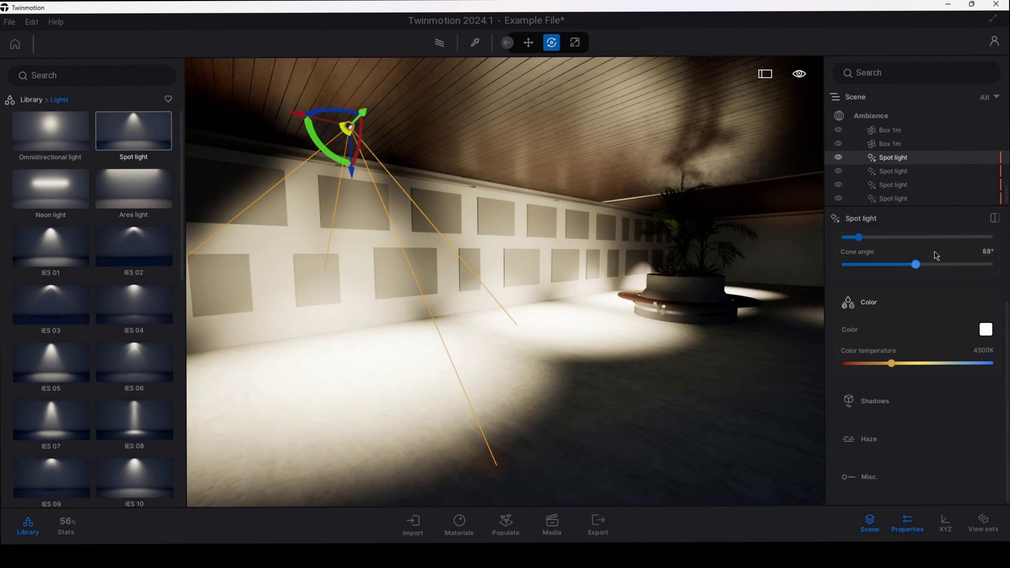
scroll(916, 336, "up", 3)
left_click_drag(916, 360, 891, 360)
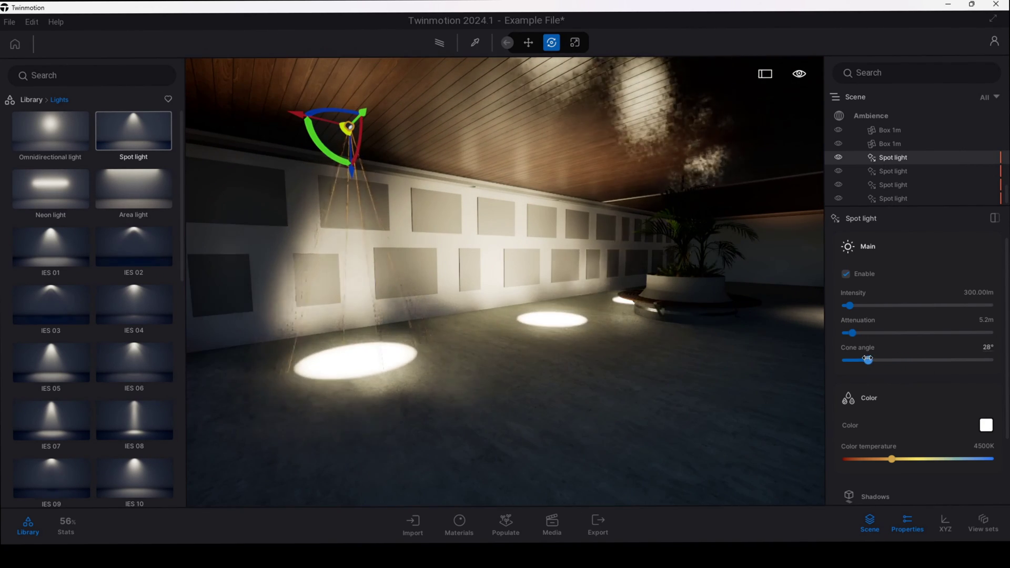
mouse_move(868, 360)
left_mouse_down()
mouse_move(908, 360)
mouse_move(872, 361)
left_mouse_up()
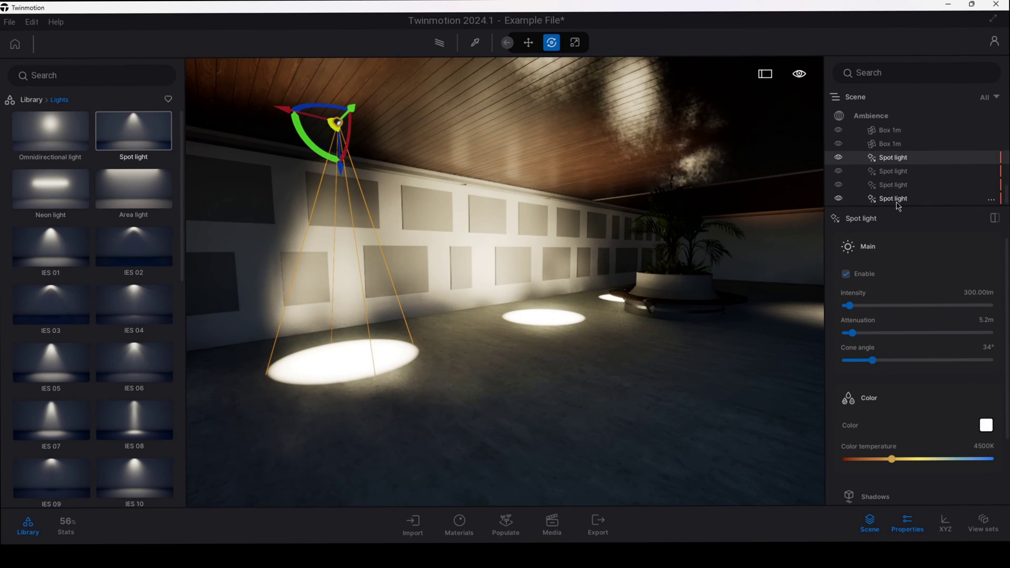
Break the first spot light out of its instance group and set its cone angle to 45°.
right_click(887, 162)
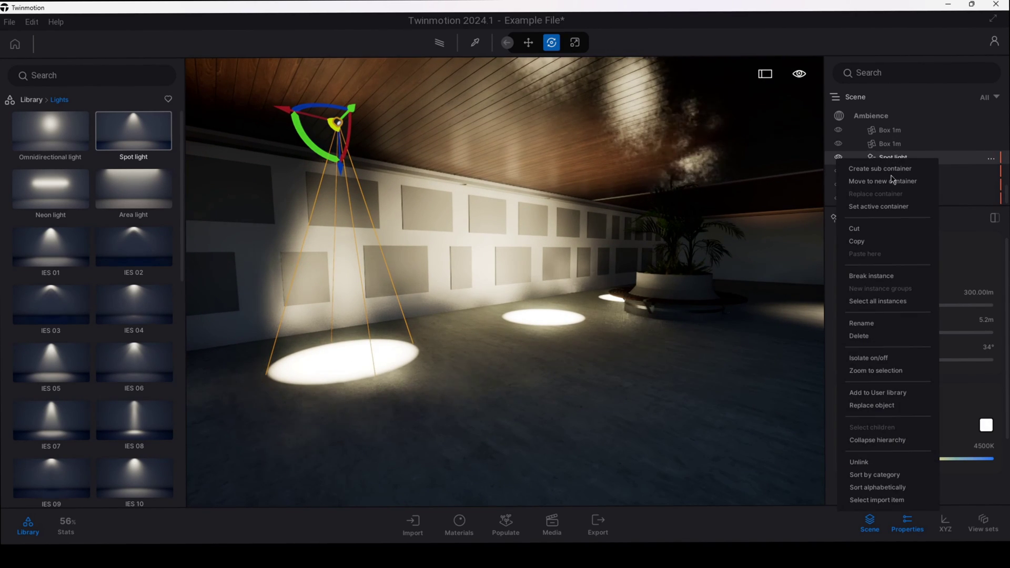
left_click(874, 278)
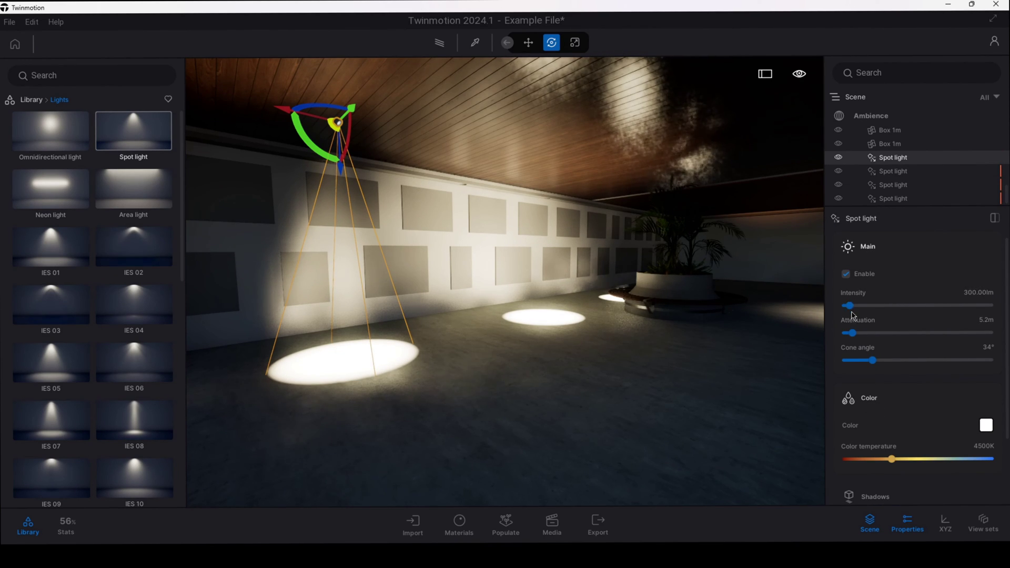
mouse_move(872, 360)
left_mouse_down()
mouse_move(910, 360)
mouse_move(882, 360)
left_mouse_up()
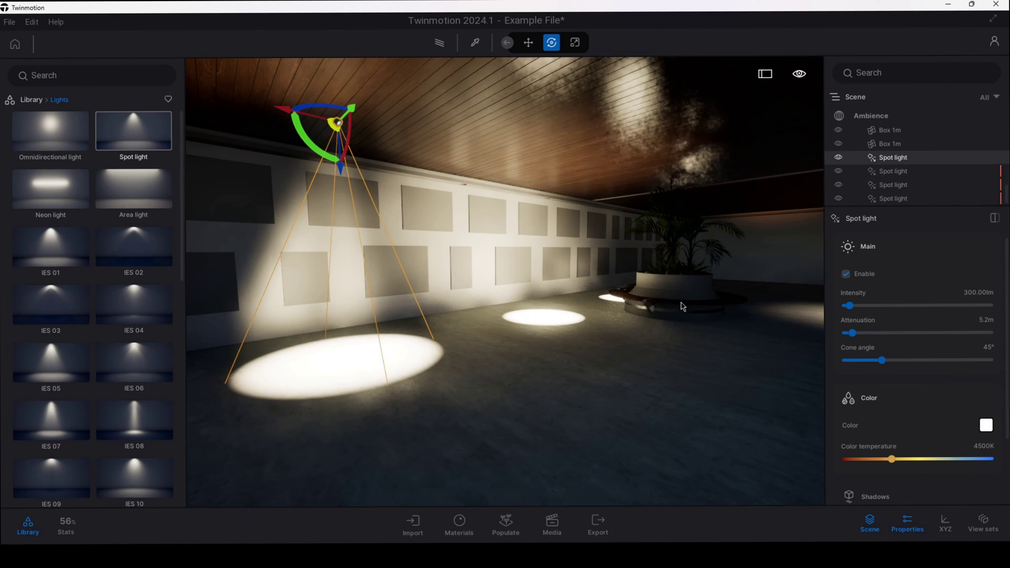
Delete the three spot lights that are still linked as instances.
left_click(893, 171)
left_click(896, 199, "shift")
key("Delete")
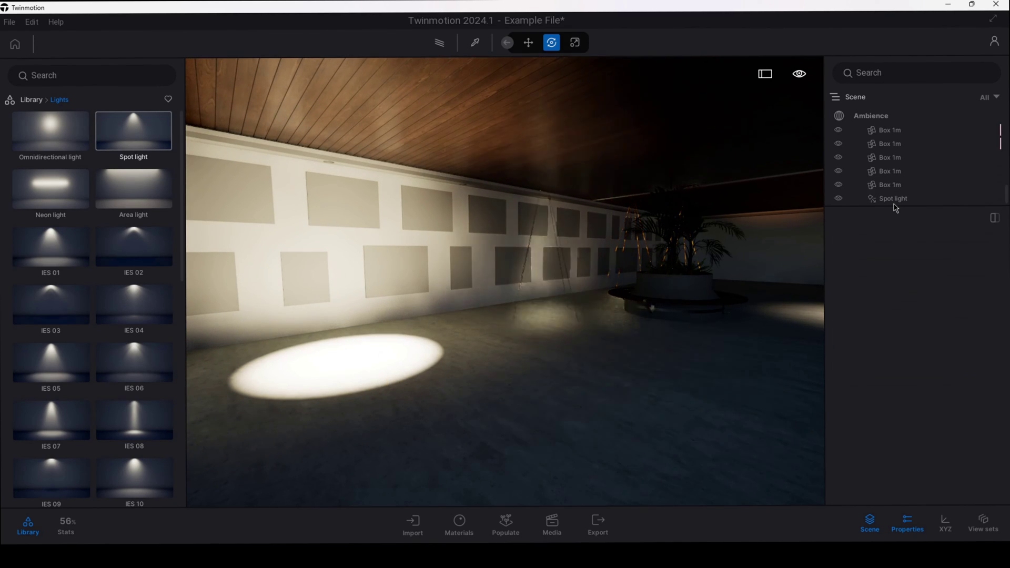
key("ctrl+z")
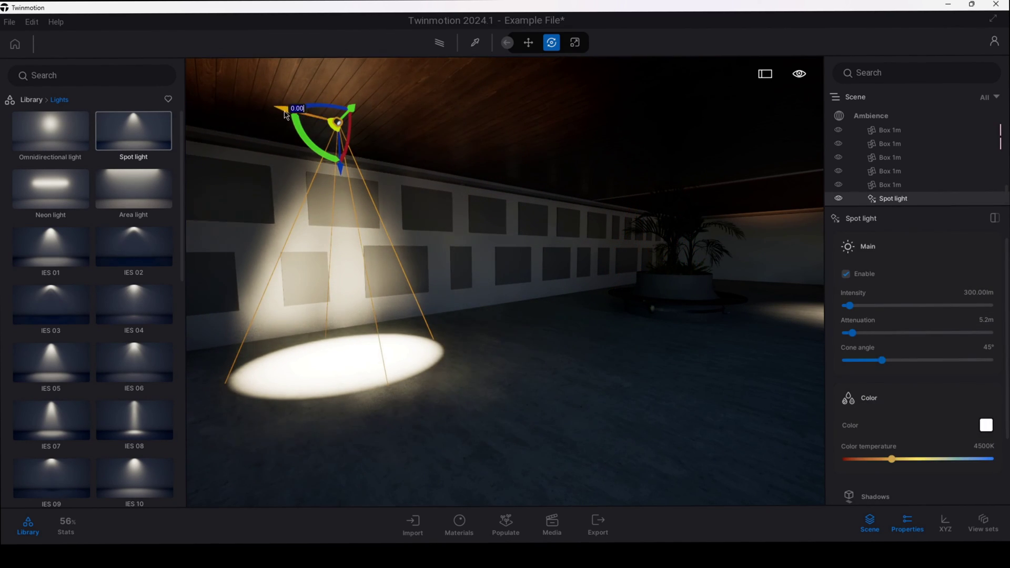
Duplicate the remaining spot light along the ceiling as four independent copies with a spacing of about 2.68 m.
left_click_drag(284, 113, 488, 119, "alt")
left_click(492, 255)
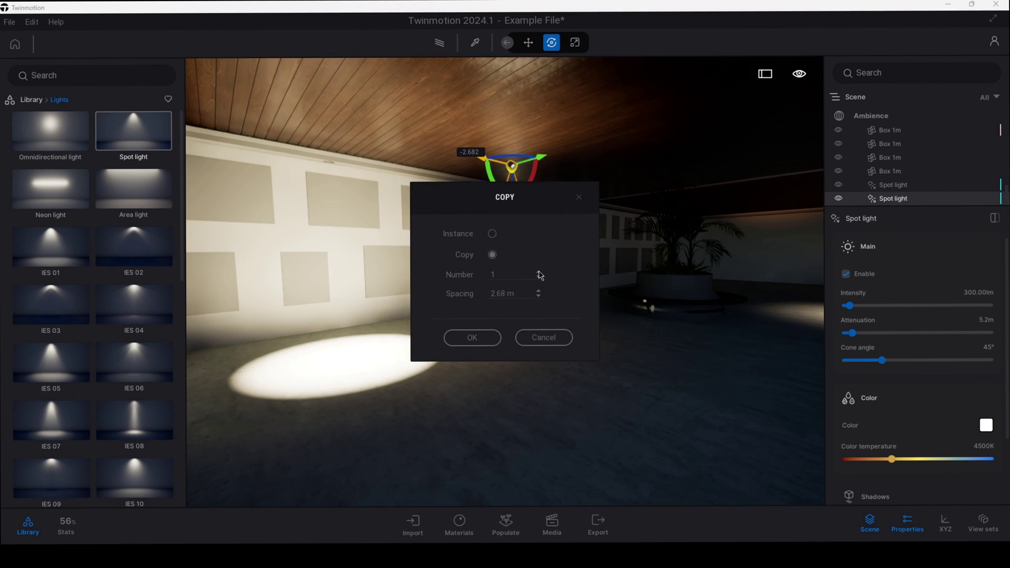
left_click(471, 337)
Set the color temperature of the third independent spot light in the scene list to 3288K.
left_click(904, 144)
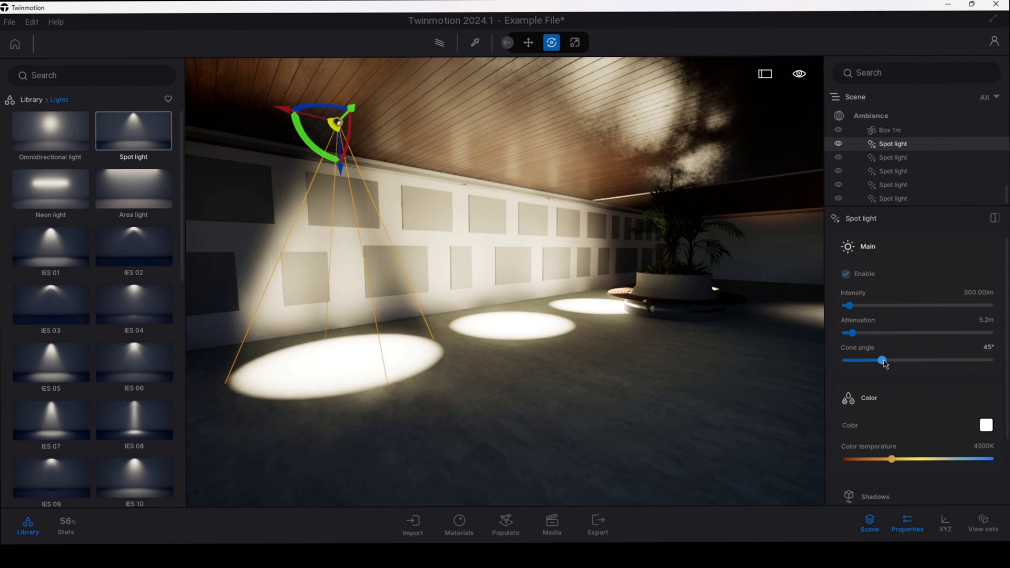
mouse_move(883, 361)
left_mouse_down()
mouse_move(904, 360)
mouse_move(881, 359)
left_mouse_up()
left_click(894, 171)
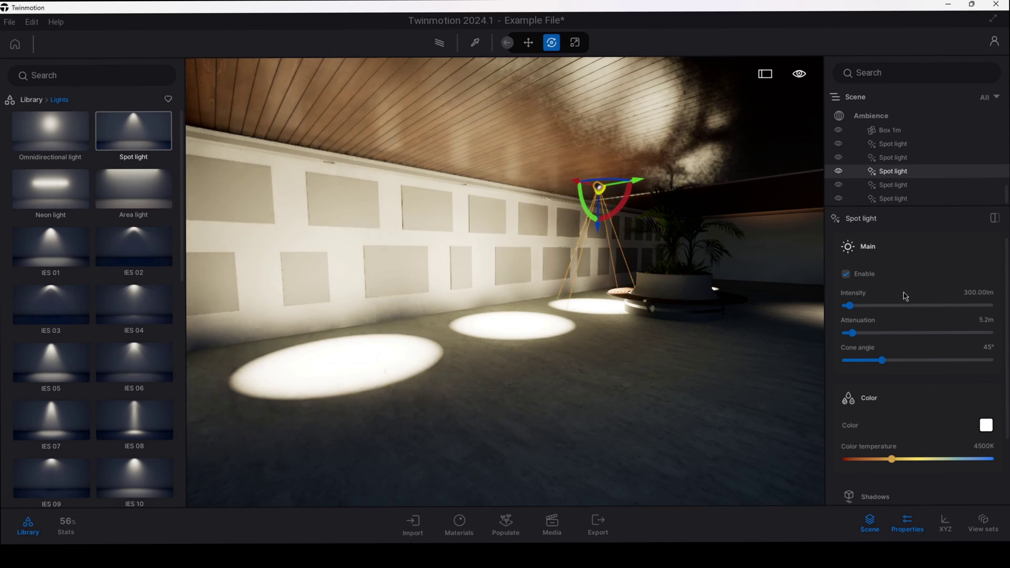
mouse_move(891, 459)
left_mouse_down()
mouse_move(1002, 459)
mouse_move(814, 471)
mouse_move(877, 470)
left_mouse_up()
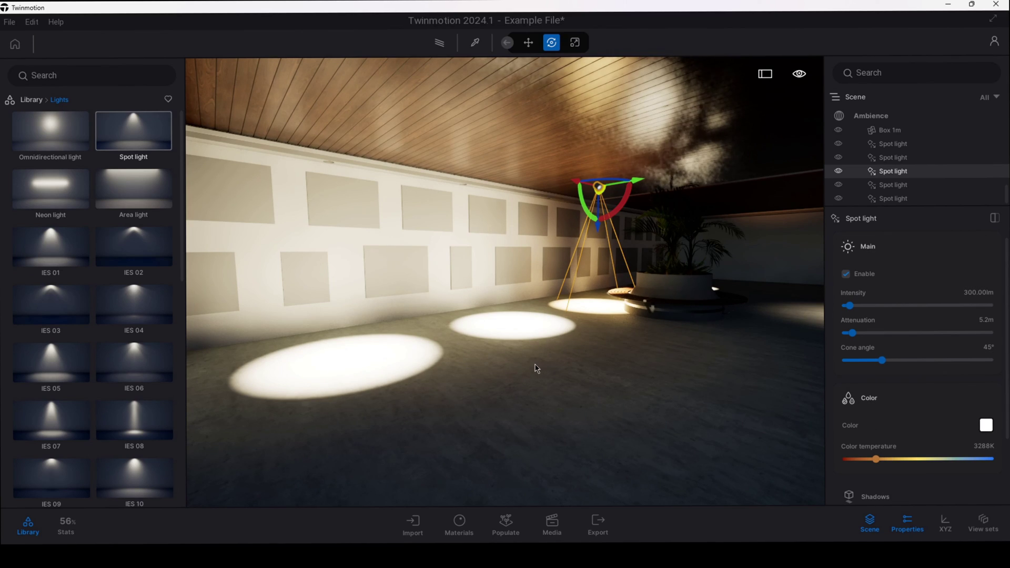
Go back out to the deck to view the boxes and the lit rooms at night, and deselect the spot light.
key("s")
mouse_move(519, 368)
right_mouse_down()
mouse_move(726, 369)
mouse_move(578, 368)
mouse_move(558, 354)
mouse_move(520, 351)
right_mouse_up()
key("d")
key("e")
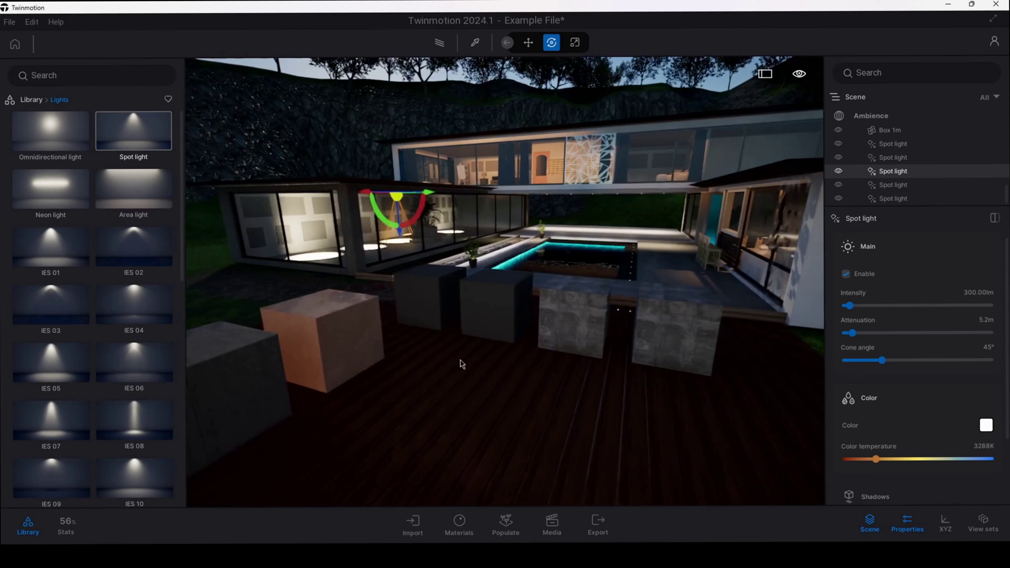
left_click(585, 194)
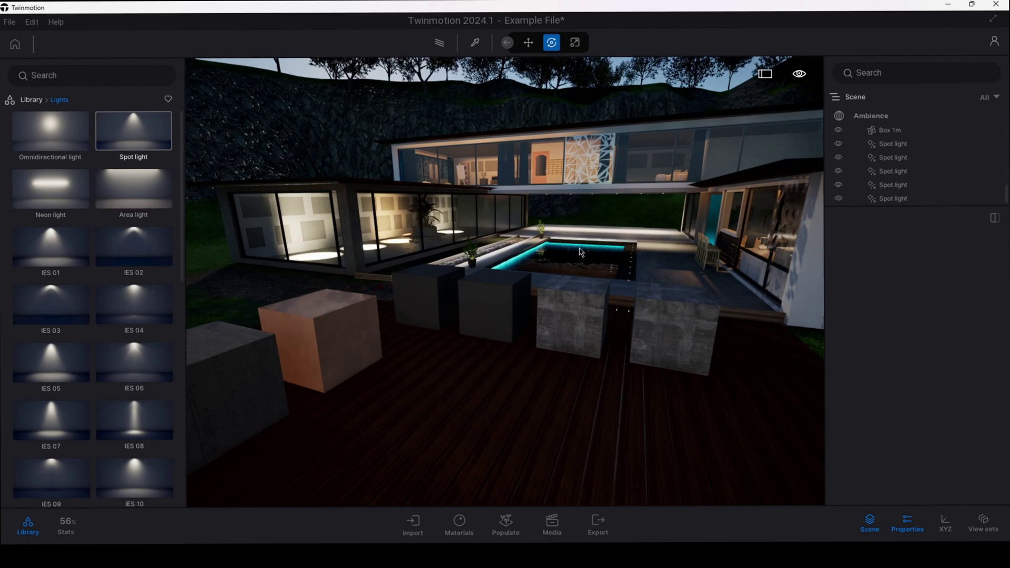